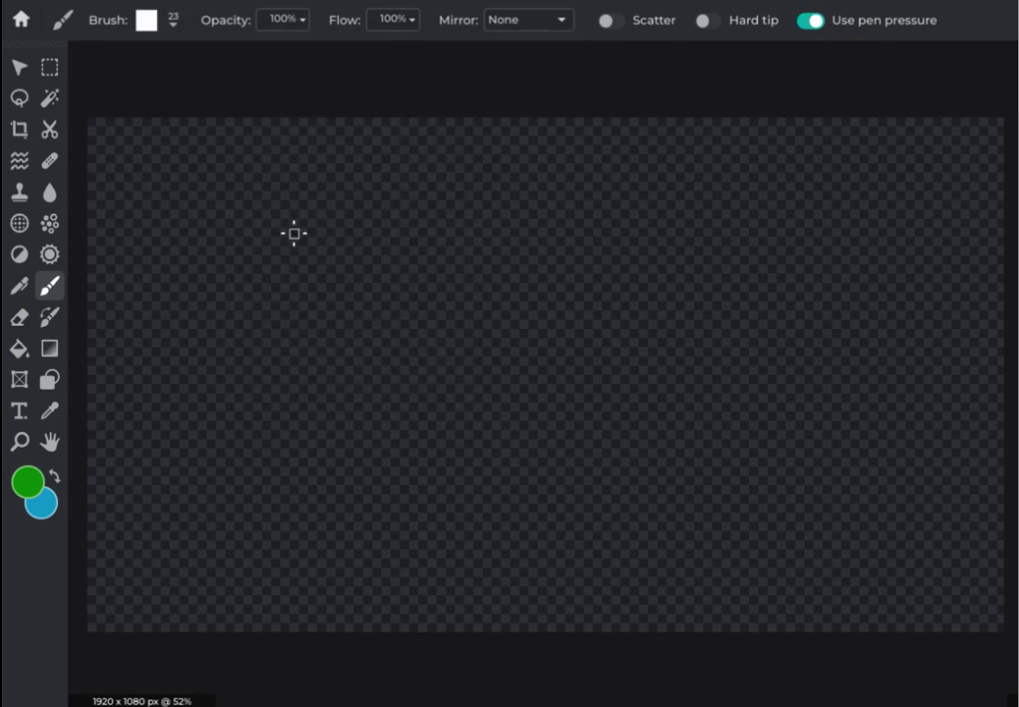
# Paint a large green square outline for the head left of the canvas centre and fill its inside with the same green.
pyautogui.moveTo(289, 227)
pyautogui.mouseDown()
pyautogui.moveTo(535, 213)
pyautogui.moveTo(551, 446)
pyautogui.moveTo(297, 475)
pyautogui.moveTo(286, 226)
pyautogui.mouseUp()
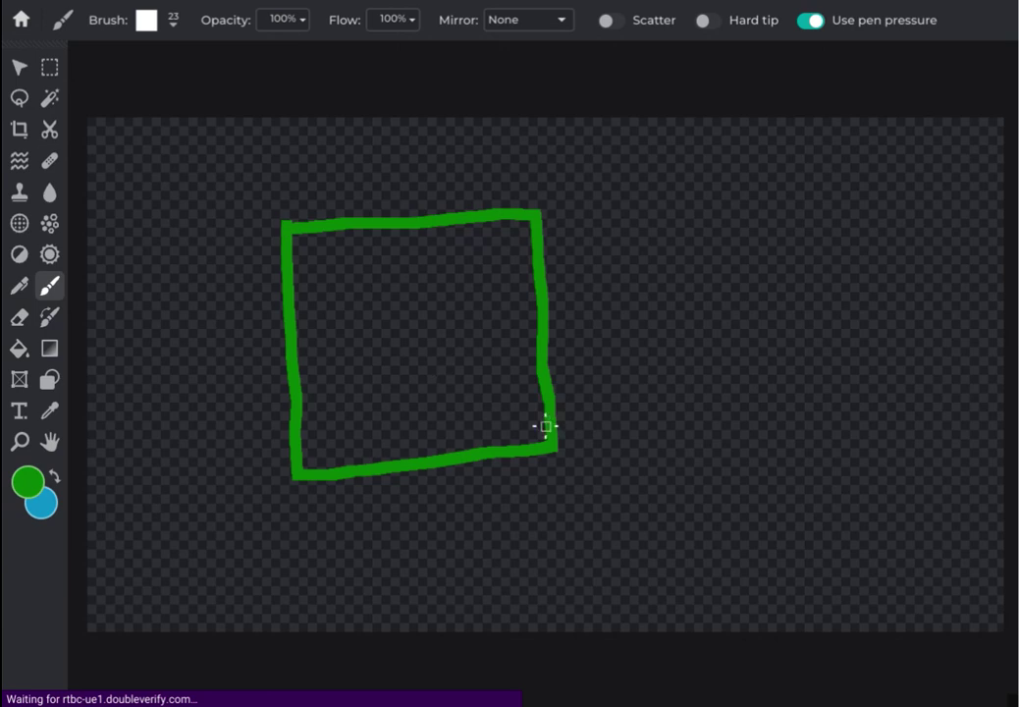
pyautogui.click(19, 348)
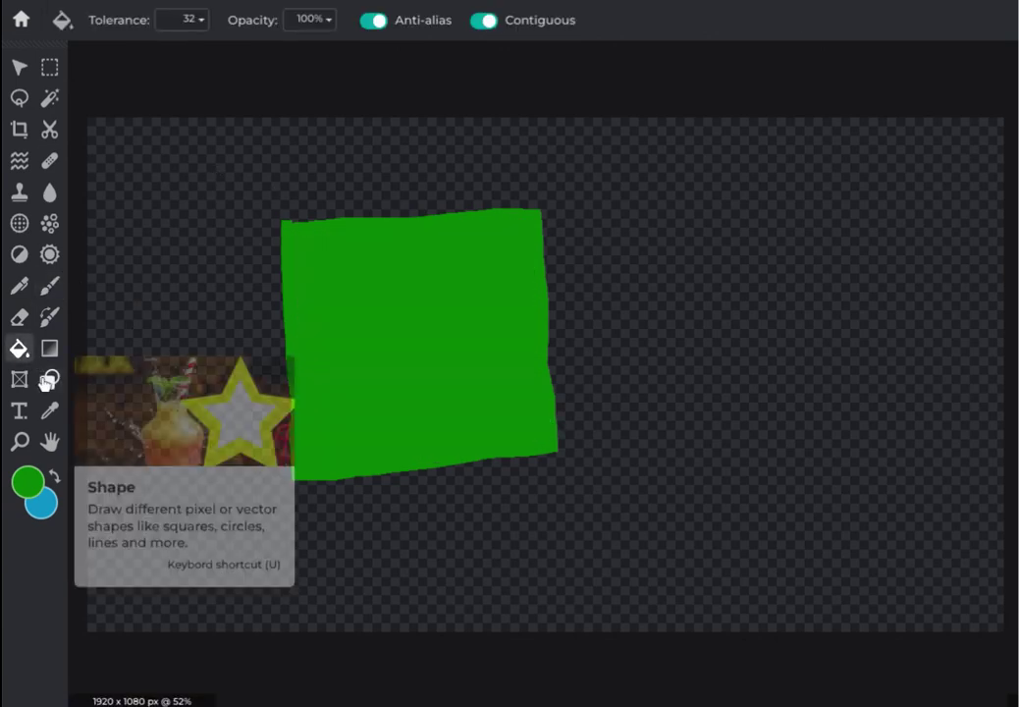
# Set the paint colour to black (#000000), outline a blocky creeper mouth on the lower half of the green head, and fill it black.
pyautogui.click(28, 481)
pyautogui.click(984, 439)
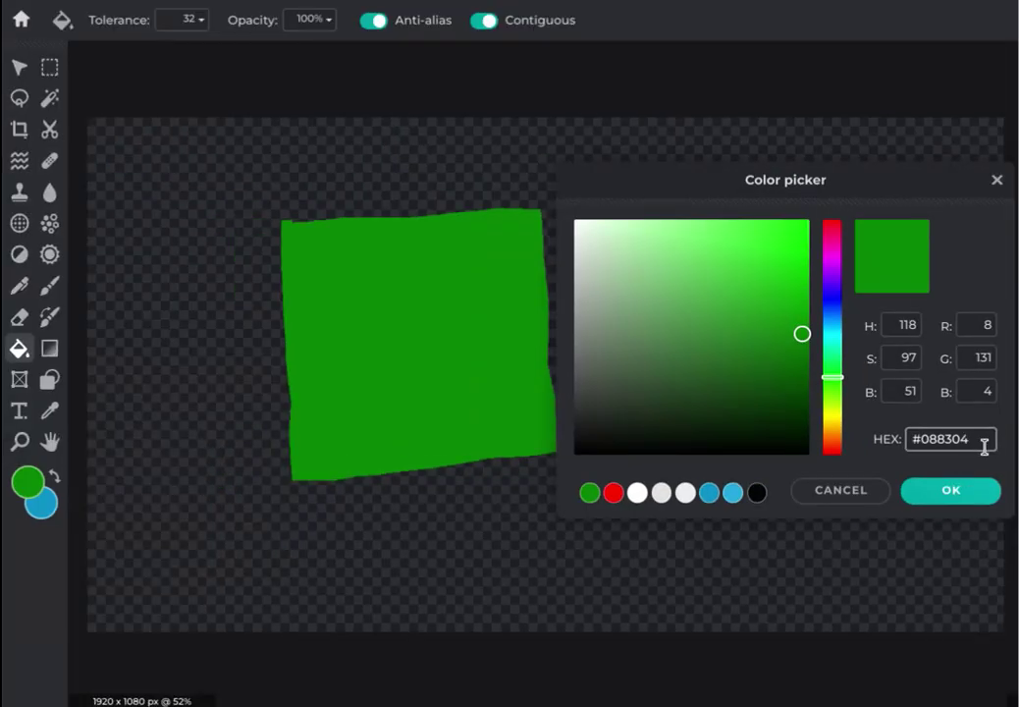
pyautogui.click(664, 438)
pyautogui.moveTo(636, 443); pyautogui.dragTo(573, 475)
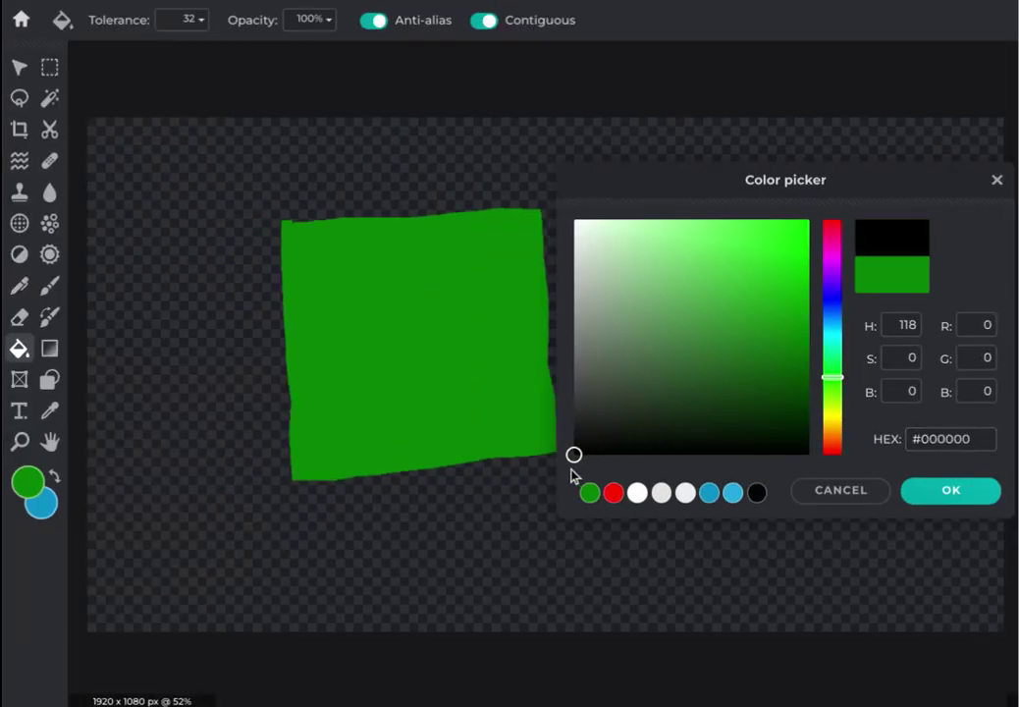
pyautogui.click(952, 491)
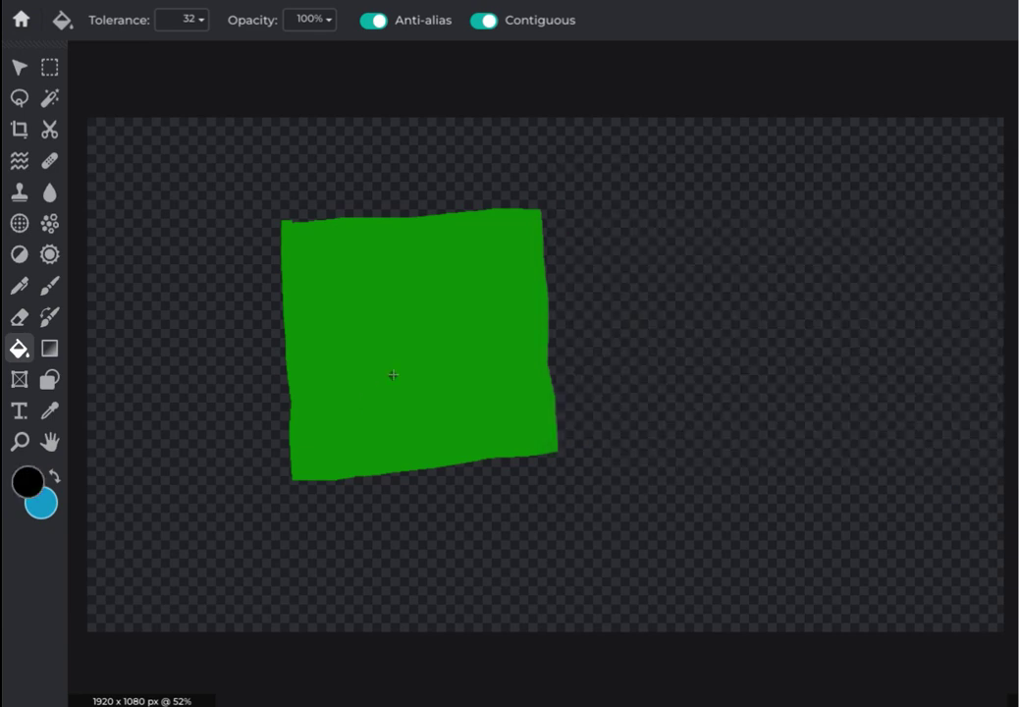
pyautogui.click(49, 285)
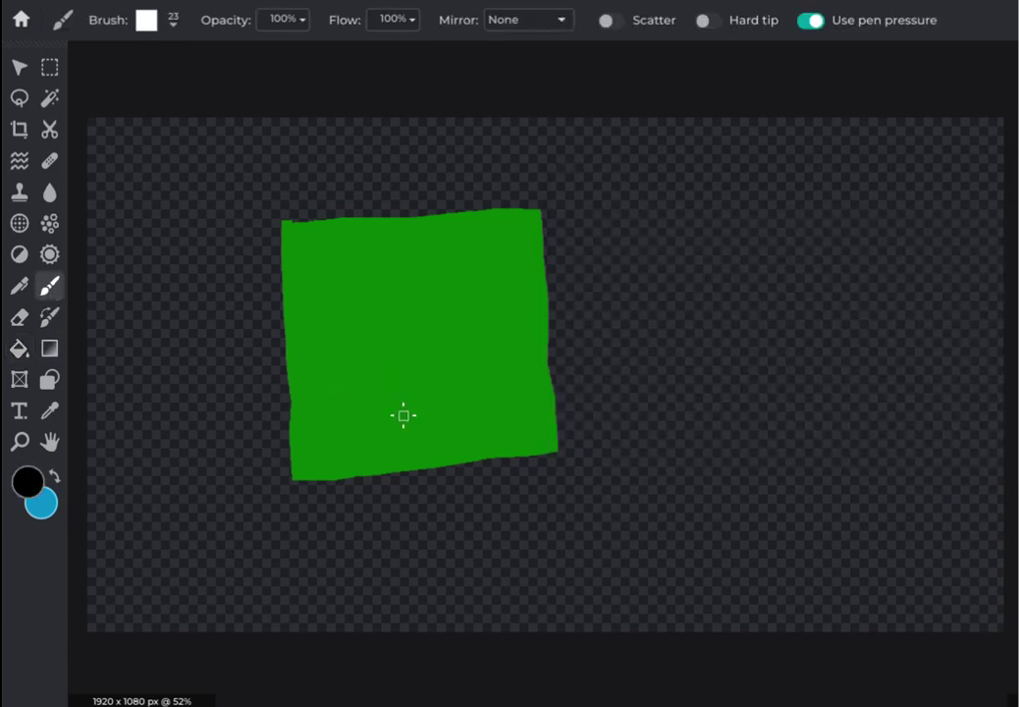
pyautogui.moveTo(365, 419)
pyautogui.mouseDown()
pyautogui.moveTo(375, 379)
pyautogui.moveTo(462, 367)
pyautogui.moveTo(467, 408)
pyautogui.moveTo(446, 412)
pyautogui.moveTo(439, 394)
pyautogui.moveTo(372, 412)
pyautogui.mouseUp()
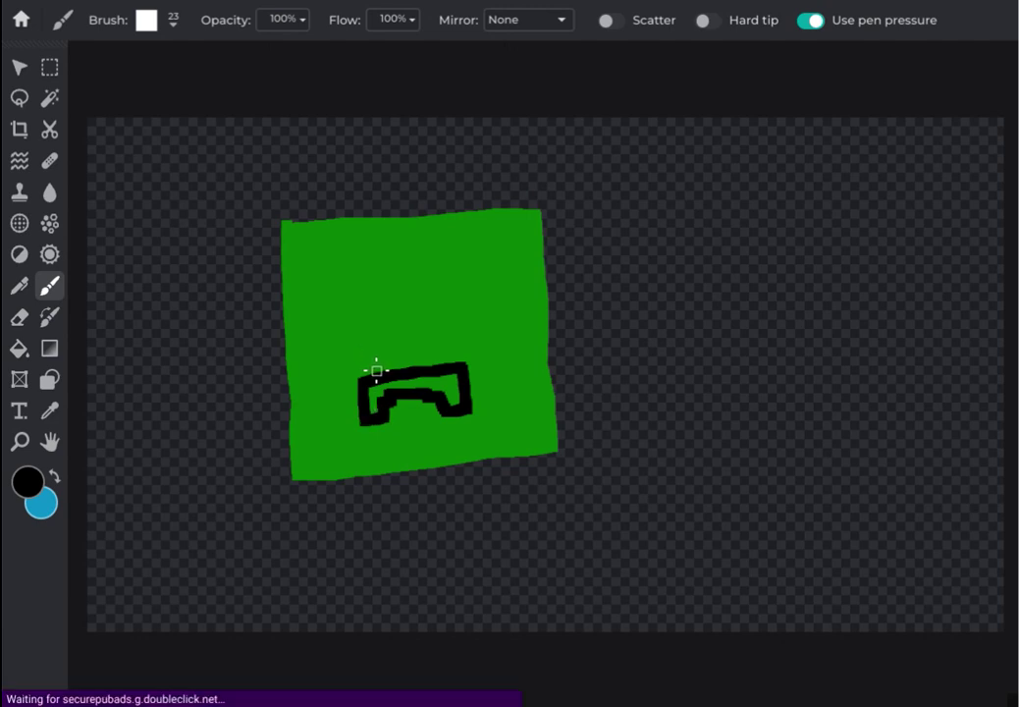
pyautogui.moveTo(375, 369)
pyautogui.mouseDown()
pyautogui.moveTo(440, 362)
pyautogui.moveTo(377, 364)
pyautogui.mouseUp()
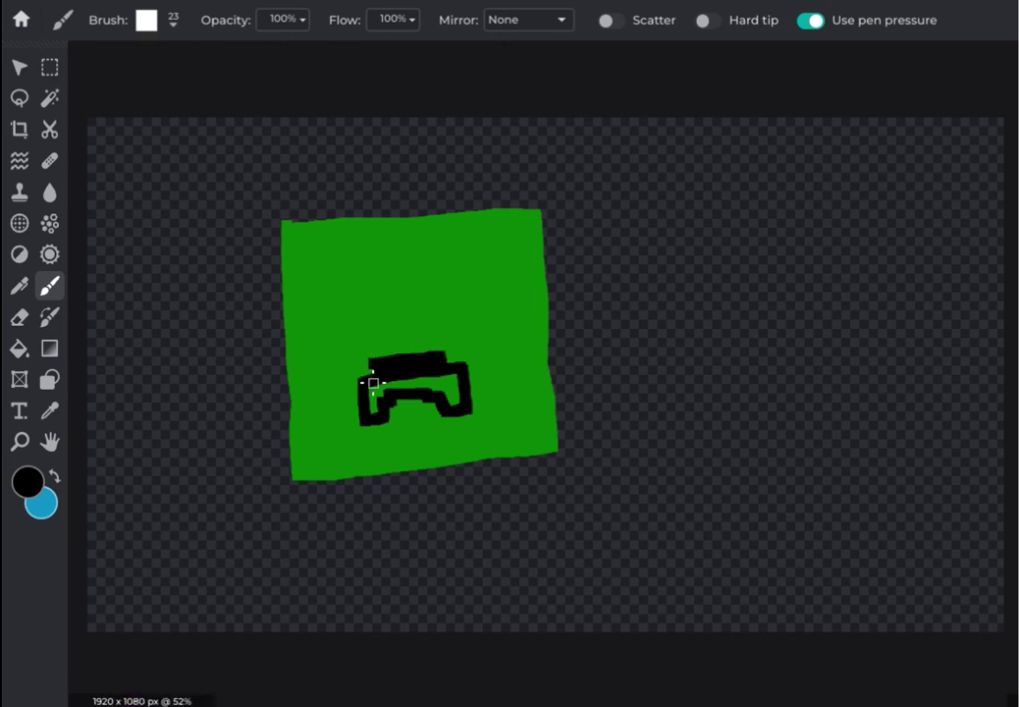
pyautogui.click(18, 349)
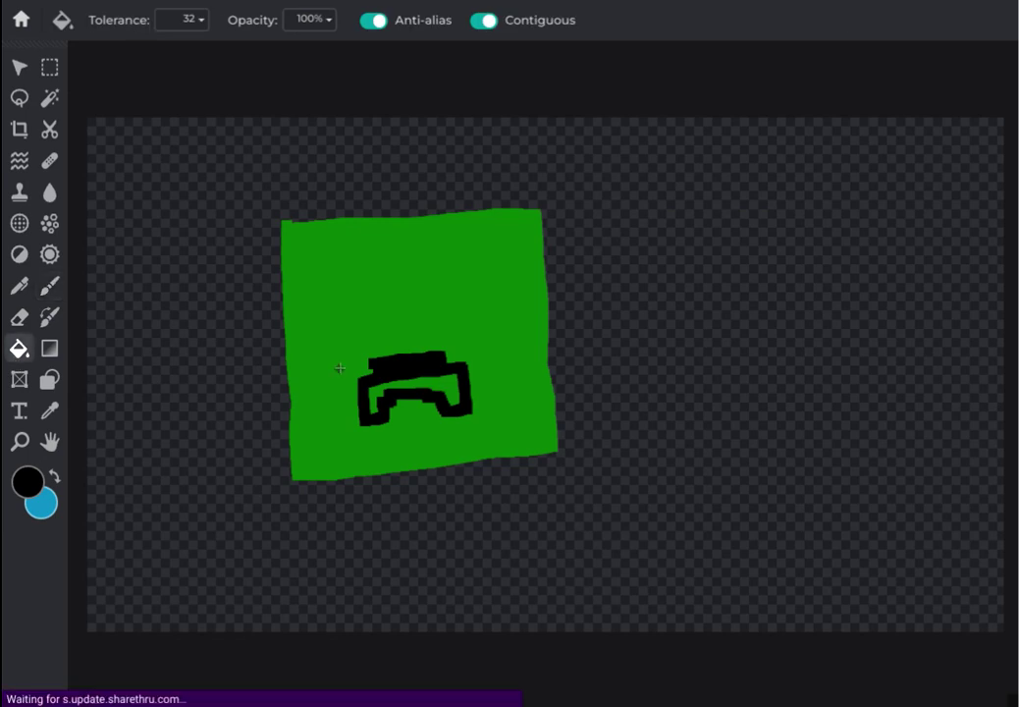
pyautogui.click(446, 383)
# Outline two black square eyes above the mouth's upper corners and fill both with black.
pyautogui.press('b')
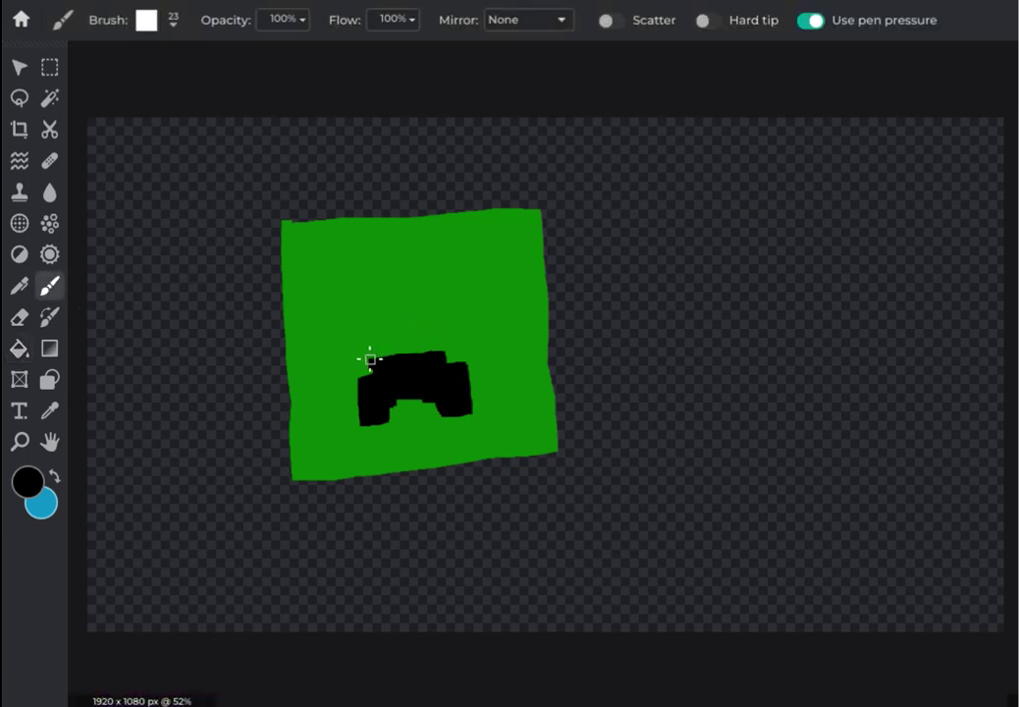
pyautogui.moveTo(349, 359)
pyautogui.mouseDown()
pyautogui.moveTo(335, 318)
pyautogui.moveTo(365, 314)
pyautogui.moveTo(372, 354)
pyautogui.mouseUp()
pyautogui.moveTo(446, 347)
pyautogui.mouseDown()
pyautogui.moveTo(478, 338)
pyautogui.moveTo(462, 297)
pyautogui.moveTo(438, 306)
pyautogui.moveTo(441, 340)
pyautogui.mouseUp()
pyautogui.press('g')
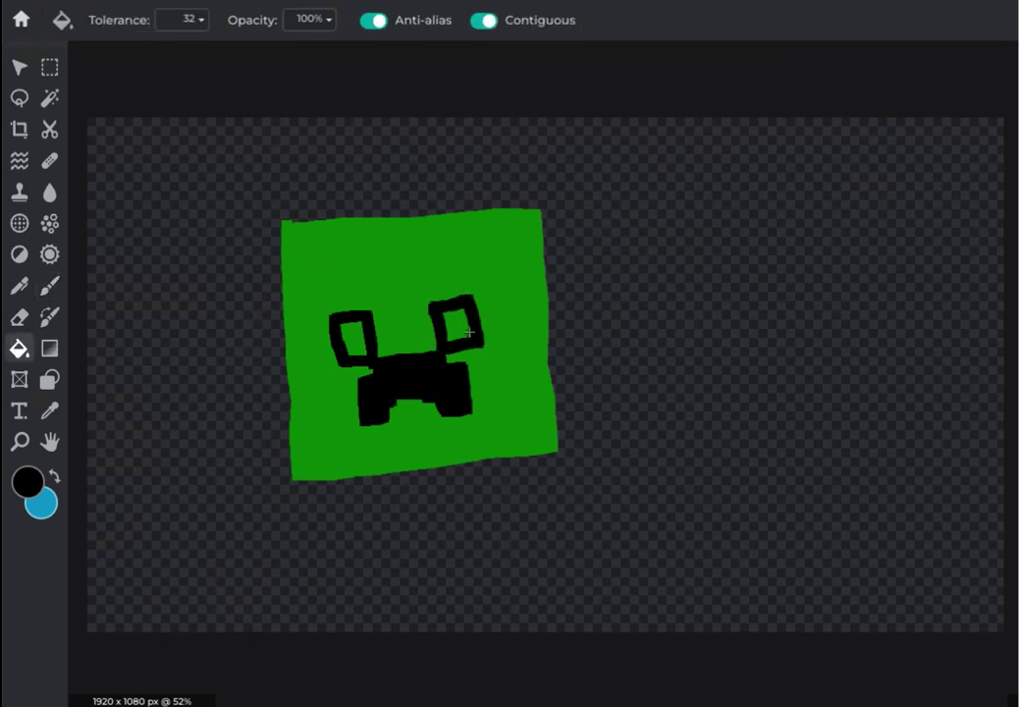
pyautogui.click(353, 338)
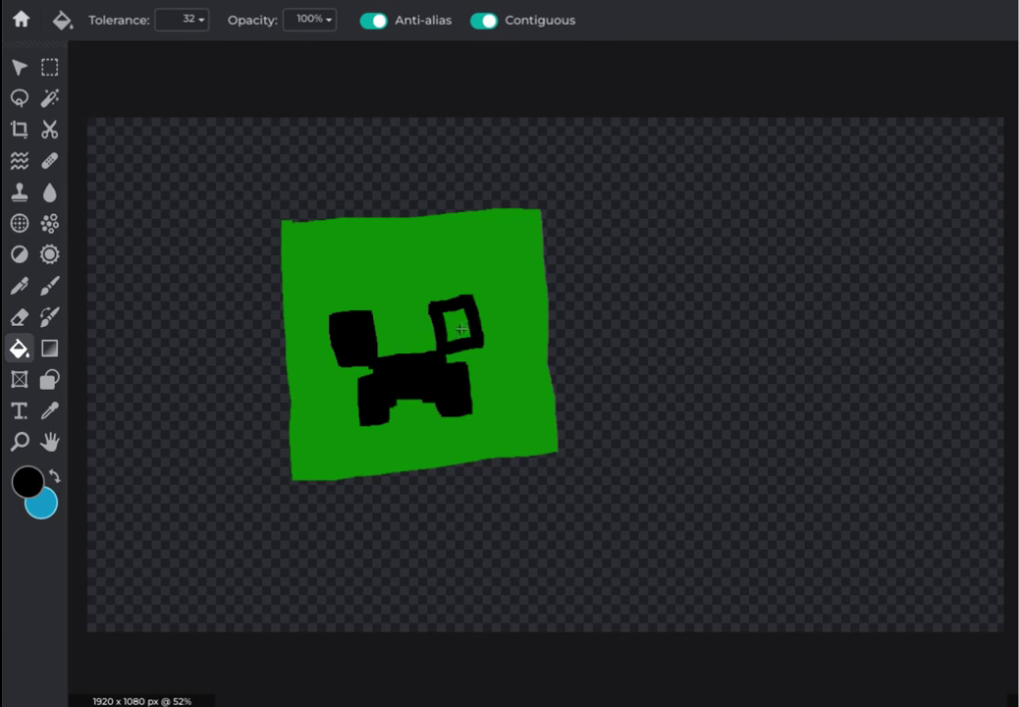
pyautogui.click(455, 320)
# Paint a small tilted black top hat with a brim on the head's upper right corner and fill its crown solid black.
pyautogui.click(48, 288)
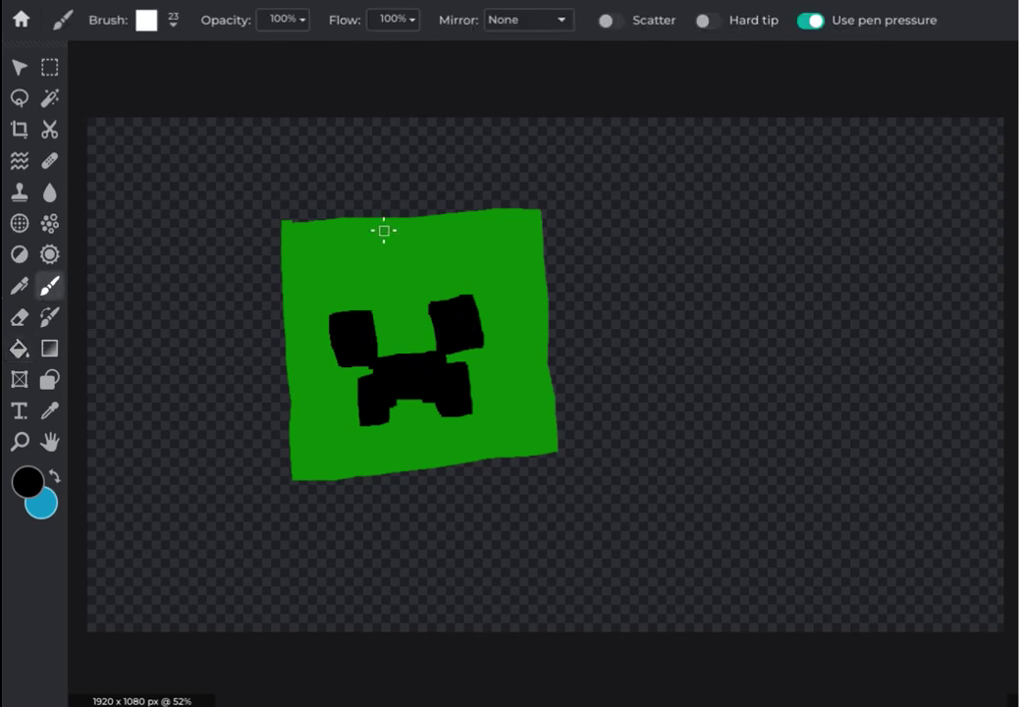
pyautogui.moveTo(487, 200); pyautogui.dragTo(553, 245)
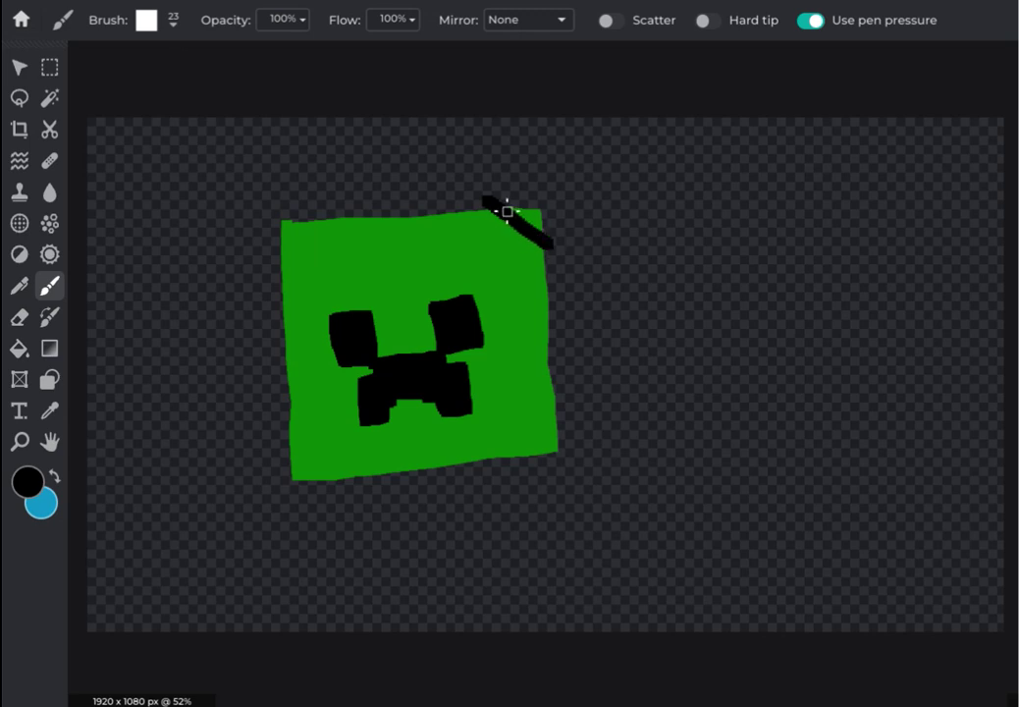
pyautogui.moveTo(501, 209)
pyautogui.mouseDown()
pyautogui.moveTo(535, 178)
pyautogui.moveTo(561, 200)
pyautogui.moveTo(535, 230)
pyautogui.mouseUp()
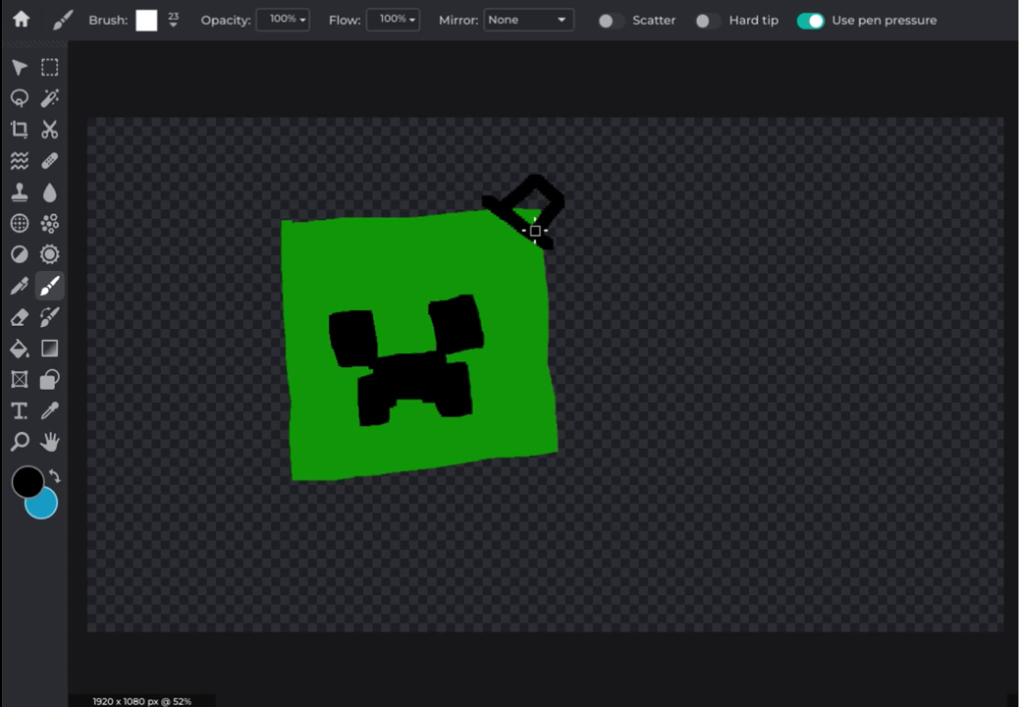
pyautogui.click(19, 348)
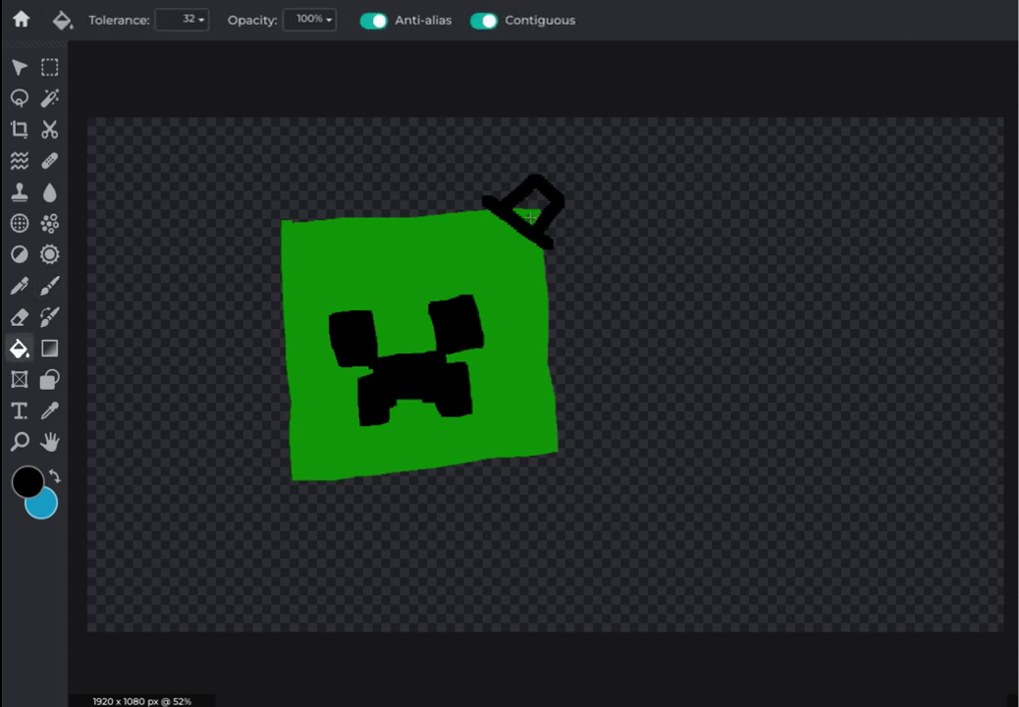
pyautogui.click(530, 216)
pyautogui.click(533, 193)
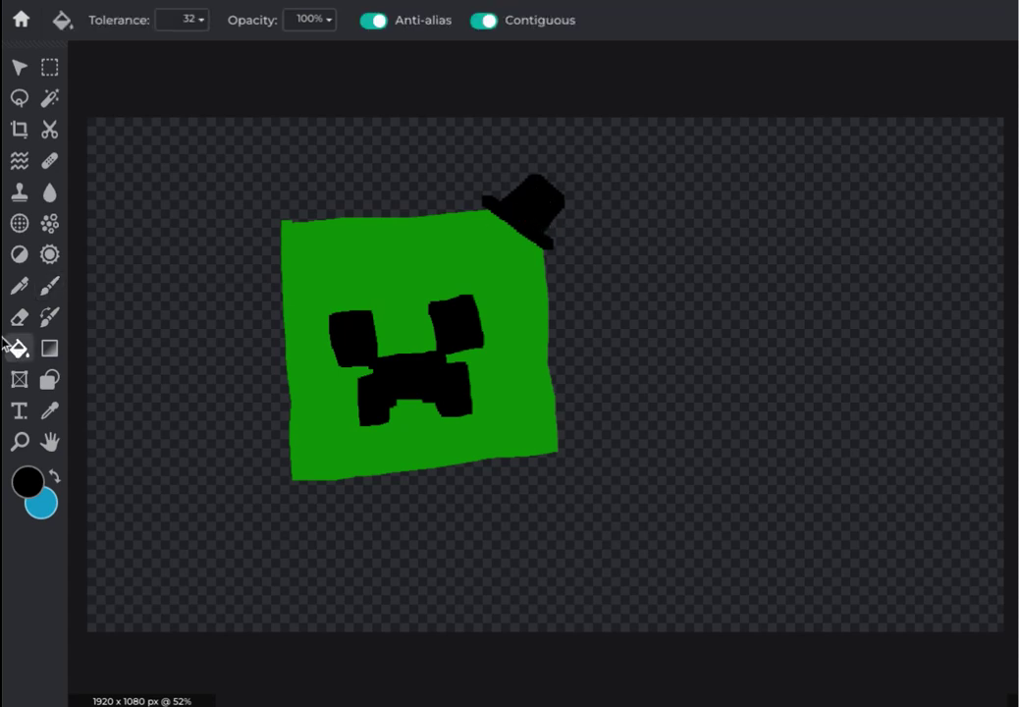
# Set the paint colour to red (#FF0000) and brush a band across the top hat just above the brim.
pyautogui.click(26, 493)
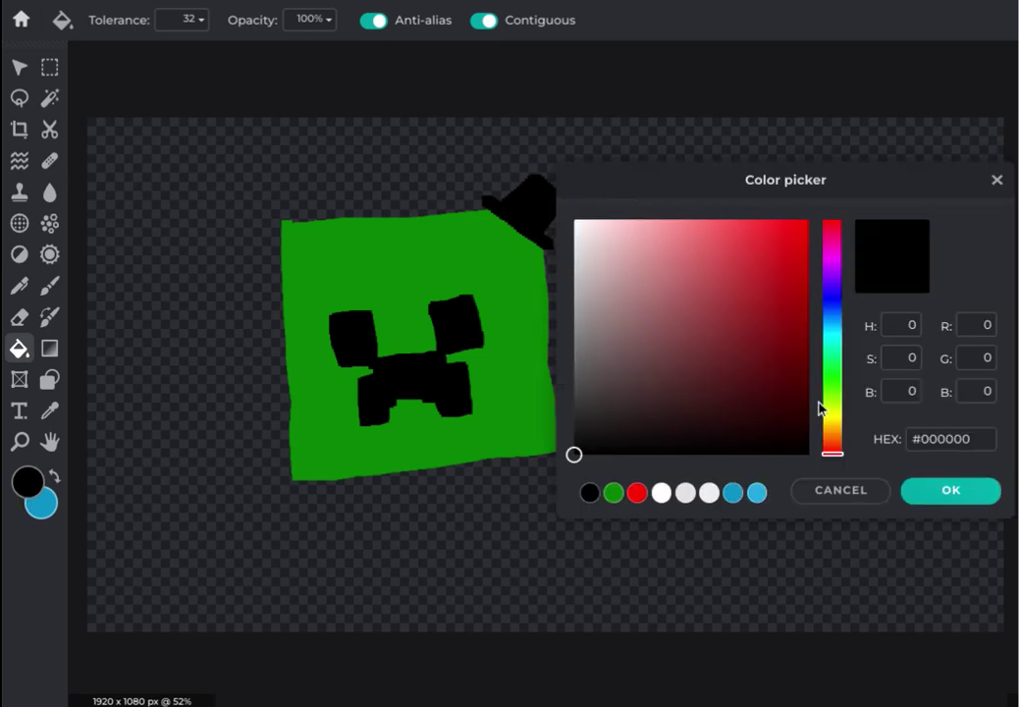
pyautogui.click(637, 493)
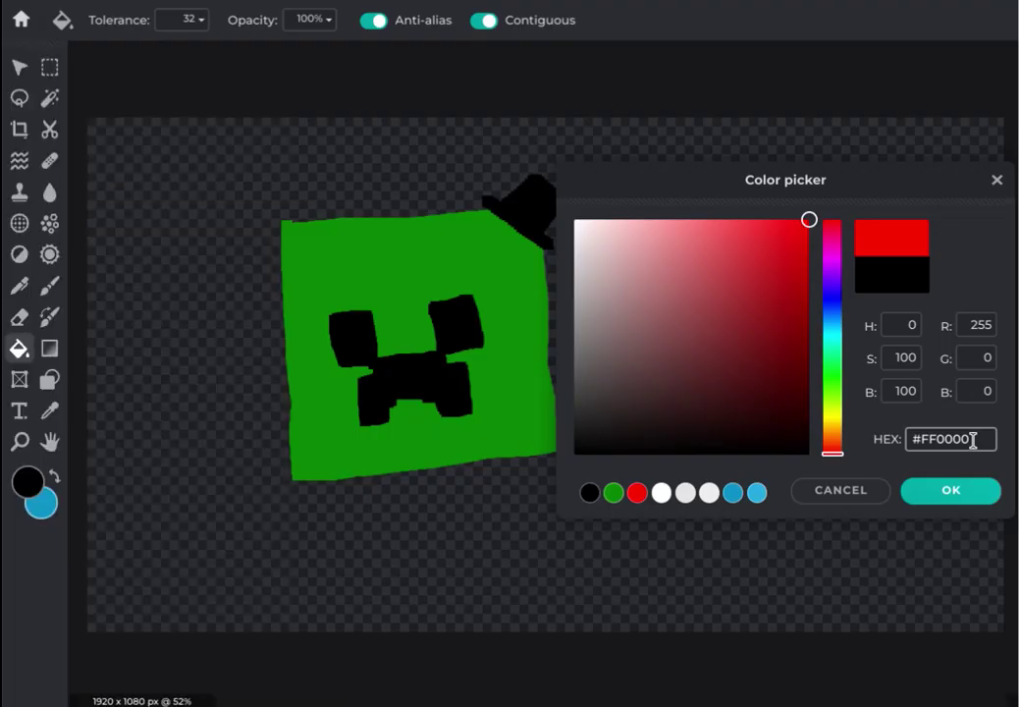
pyautogui.click(953, 496)
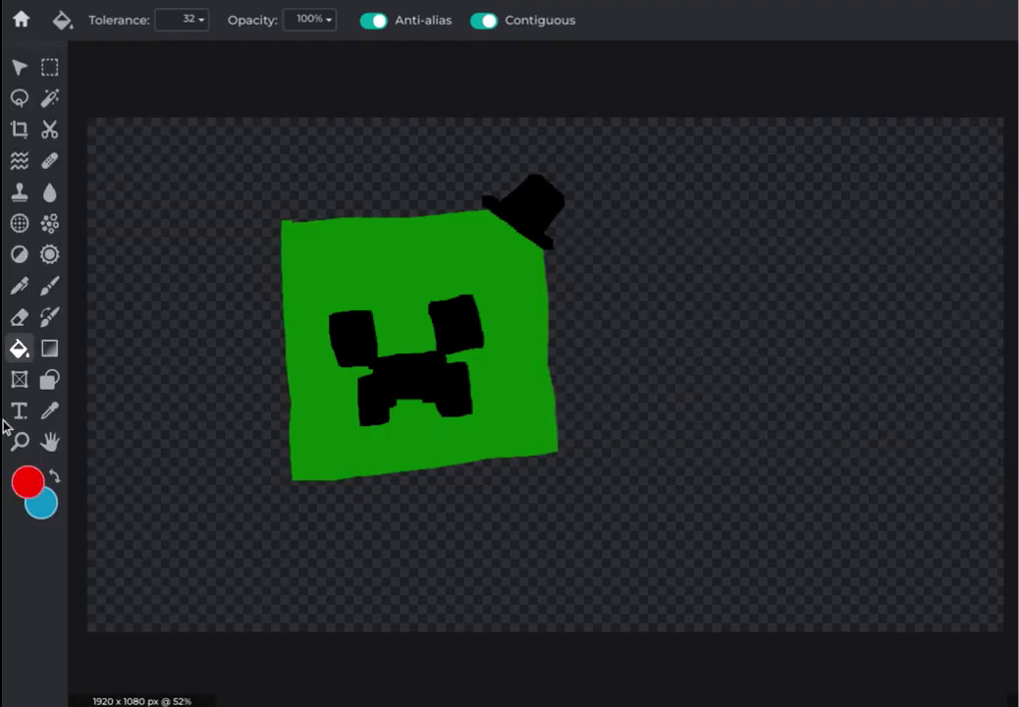
pyautogui.click(49, 379)
pyautogui.click(49, 285)
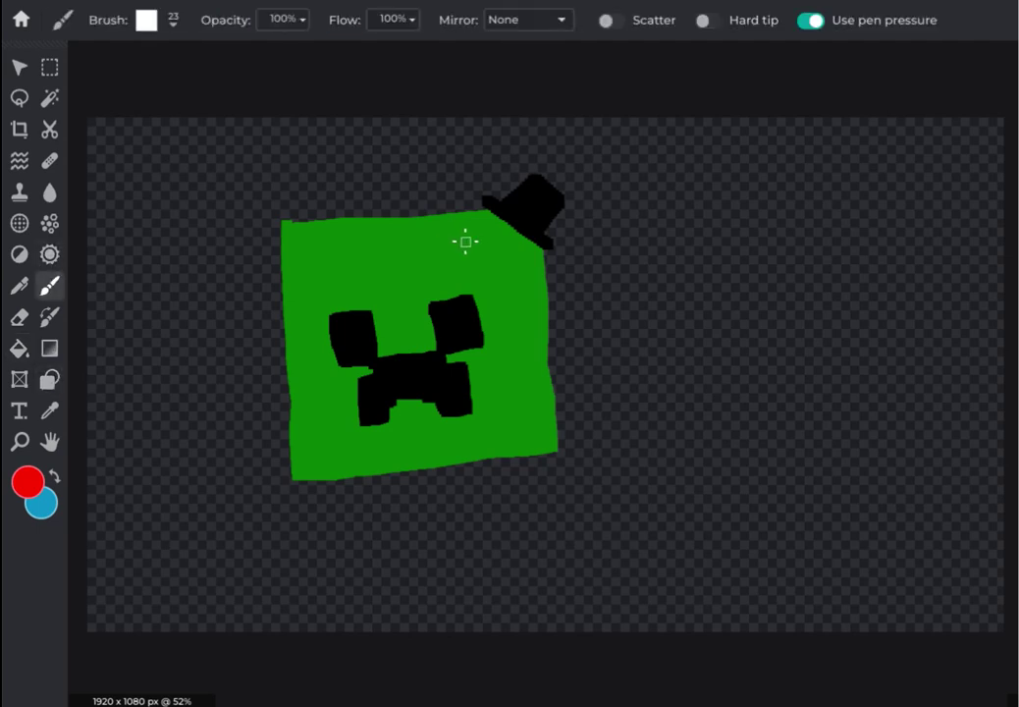
pyautogui.moveTo(506, 200); pyautogui.dragTo(547, 227)
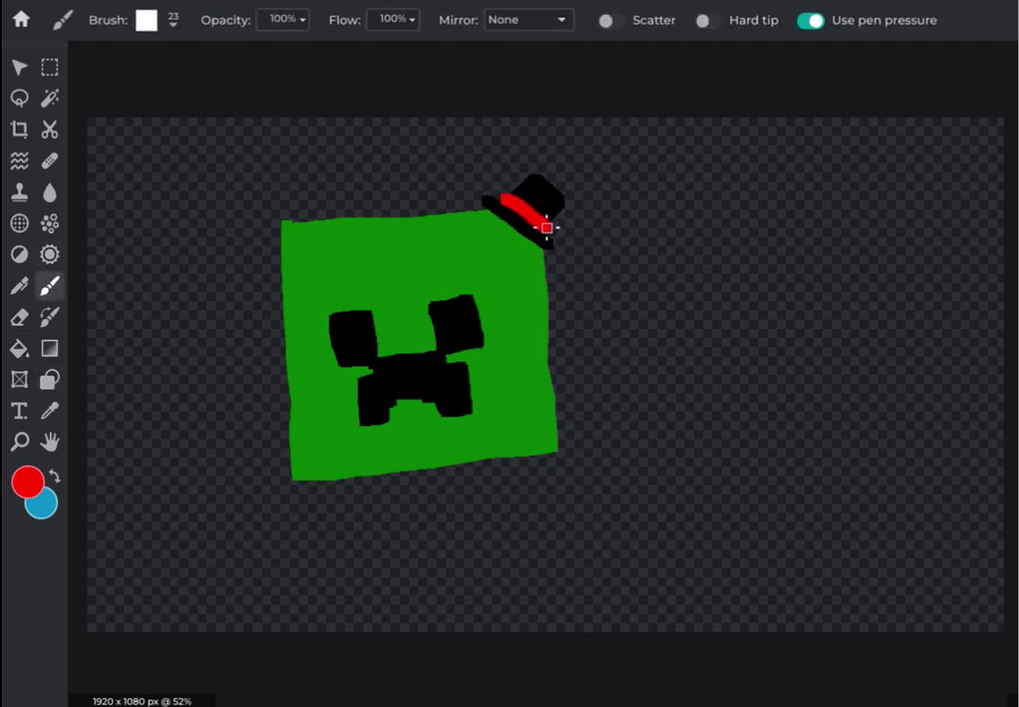
# Set the paint colour back to green (#088304), outline a narrow rectangular body below the head, and fill it green.
pyautogui.click(29, 489)
pyautogui.click(638, 492)
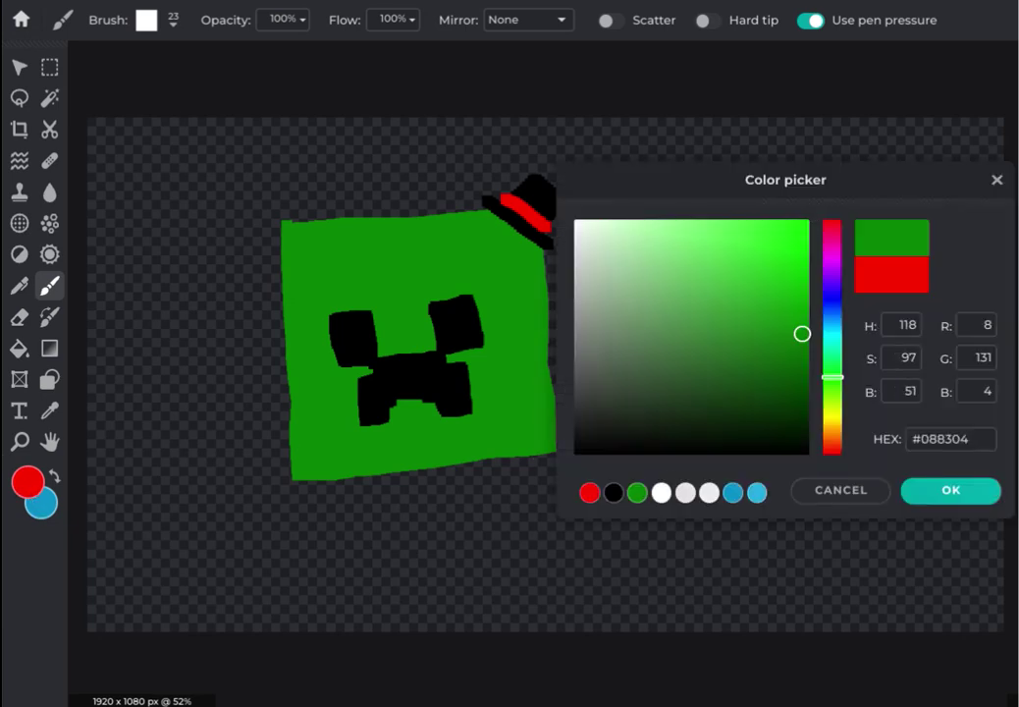
pyautogui.click(948, 493)
pyautogui.moveTo(371, 468)
pyautogui.mouseDown()
pyautogui.moveTo(380, 591)
pyautogui.moveTo(401, 594)
pyautogui.moveTo(486, 575)
pyautogui.moveTo(480, 456)
pyautogui.mouseUp()
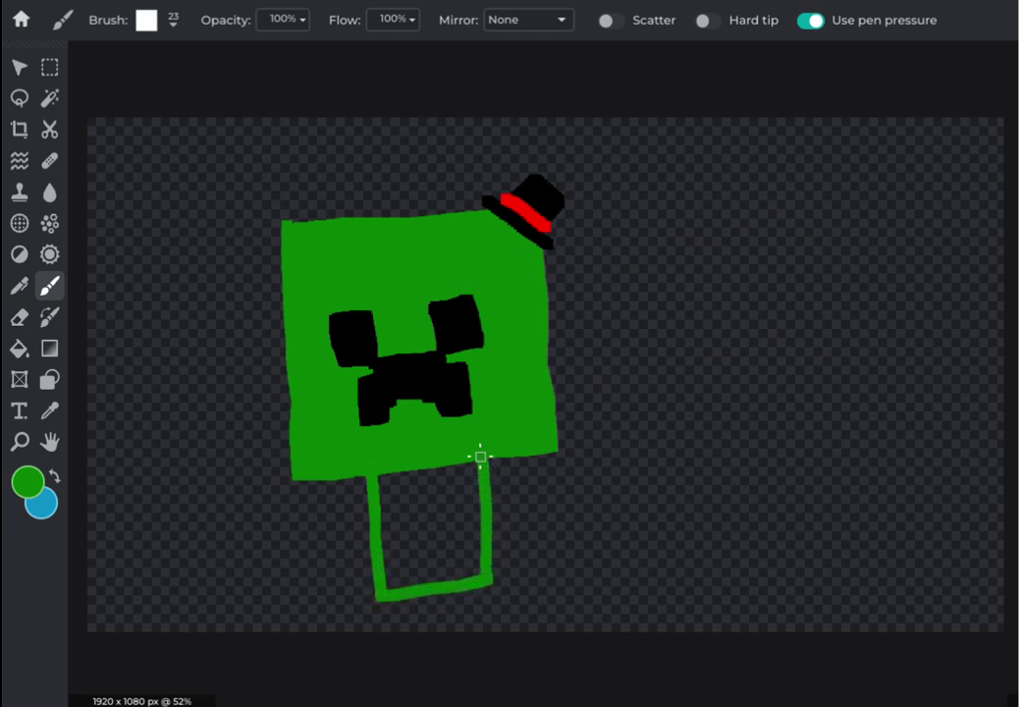
pyautogui.click(19, 349)
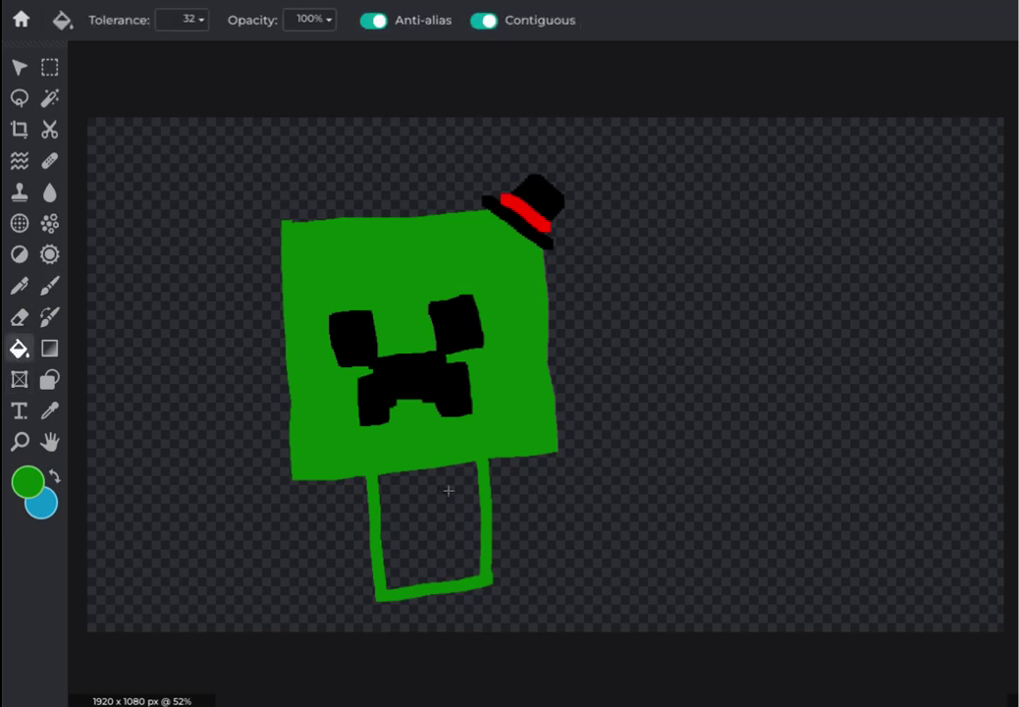
# Brush solid green front and back legs below and beside the body, extending to the canvas's lower edge.
pyautogui.click(19, 481)
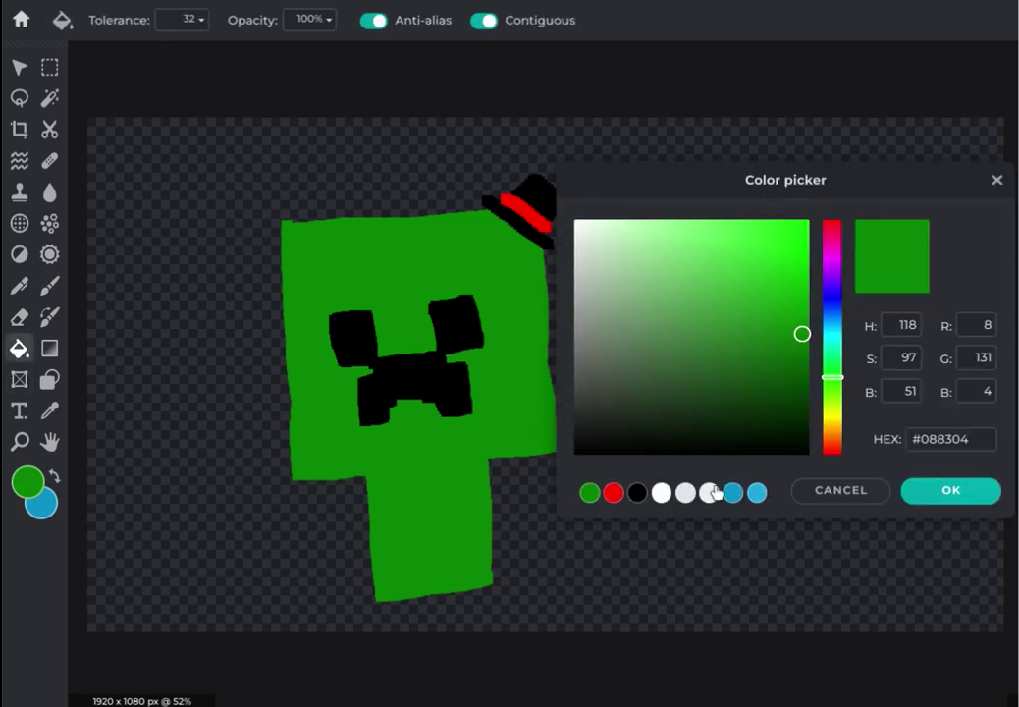
pyautogui.click(945, 493)
pyautogui.click(49, 287)
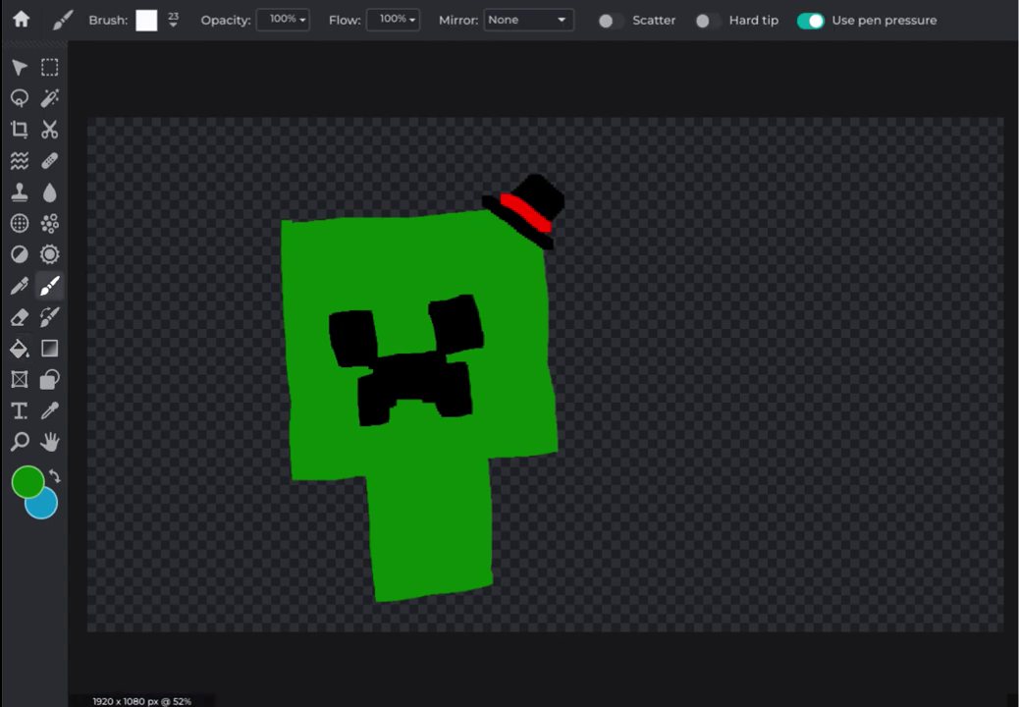
pyautogui.moveTo(411, 594)
pyautogui.mouseDown()
pyautogui.moveTo(417, 640)
pyautogui.moveTo(392, 643)
pyautogui.moveTo(382, 596)
pyautogui.mouseUp()
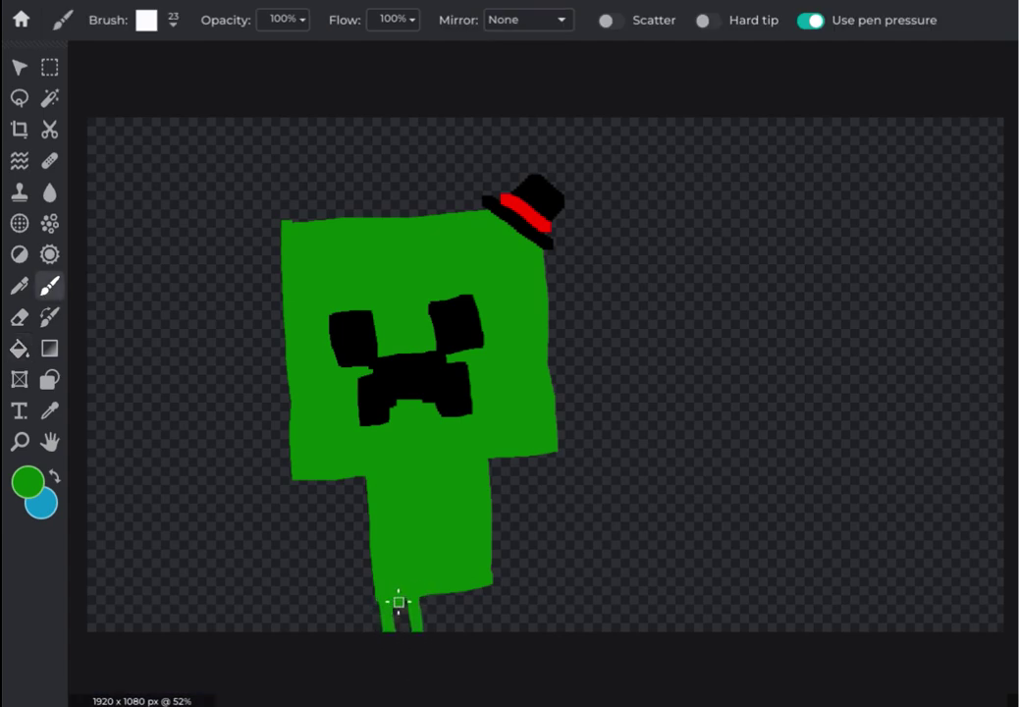
pyautogui.moveTo(411, 644); pyautogui.dragTo(395, 551)
pyautogui.moveTo(374, 604)
pyautogui.mouseDown()
pyautogui.moveTo(359, 639)
pyautogui.moveTo(336, 635)
pyautogui.moveTo(334, 602)
pyautogui.moveTo(370, 603)
pyautogui.moveTo(348, 618)
pyautogui.moveTo(345, 611)
pyautogui.mouseUp()
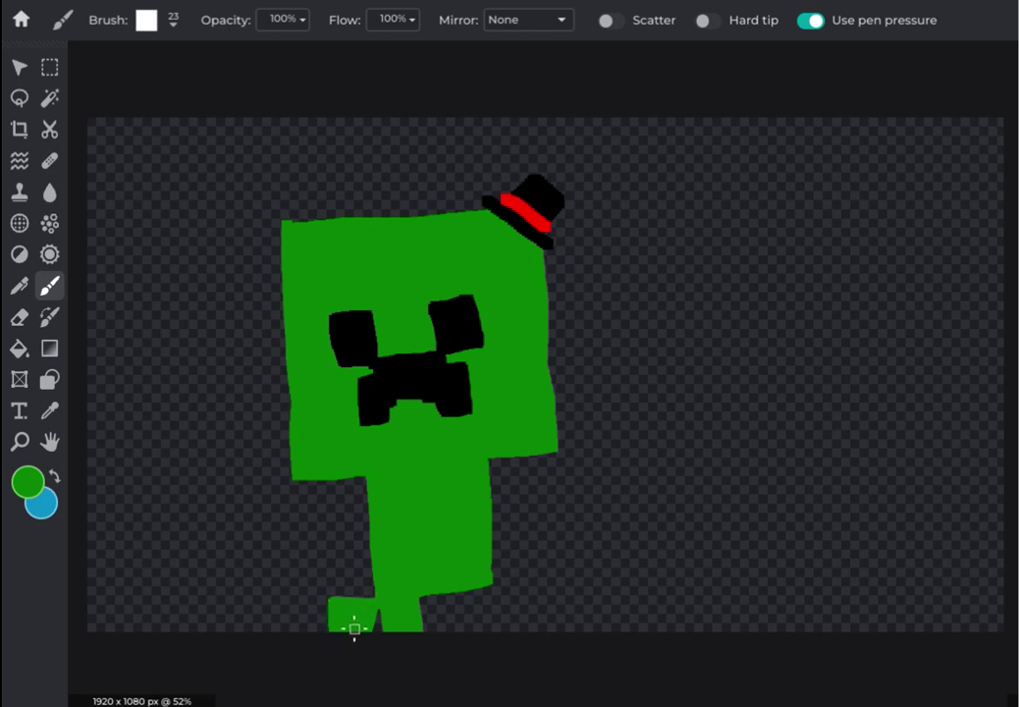
pyautogui.moveTo(457, 589)
pyautogui.mouseDown()
pyautogui.moveTo(466, 629)
pyautogui.moveTo(498, 626)
pyautogui.moveTo(485, 580)
pyautogui.moveTo(480, 606)
pyautogui.moveTo(466, 596)
pyautogui.moveTo(478, 625)
pyautogui.moveTo(487, 611)
pyautogui.moveTo(478, 591)
pyautogui.moveTo(468, 594)
pyautogui.moveTo(528, 578)
pyautogui.moveTo(560, 631)
pyautogui.moveTo(526, 632)
pyautogui.moveTo(493, 591)
pyautogui.moveTo(535, 588)
pyautogui.moveTo(545, 623)
pyautogui.moveTo(514, 587)
pyautogui.moveTo(532, 619)
pyautogui.moveTo(528, 596)
pyautogui.moveTo(535, 638)
pyautogui.moveTo(511, 599)
pyautogui.mouseUp()
# Set the paint colour to red (#FF0000) and paint a solid bow tie where the head meets the body.
pyautogui.click(29, 479)
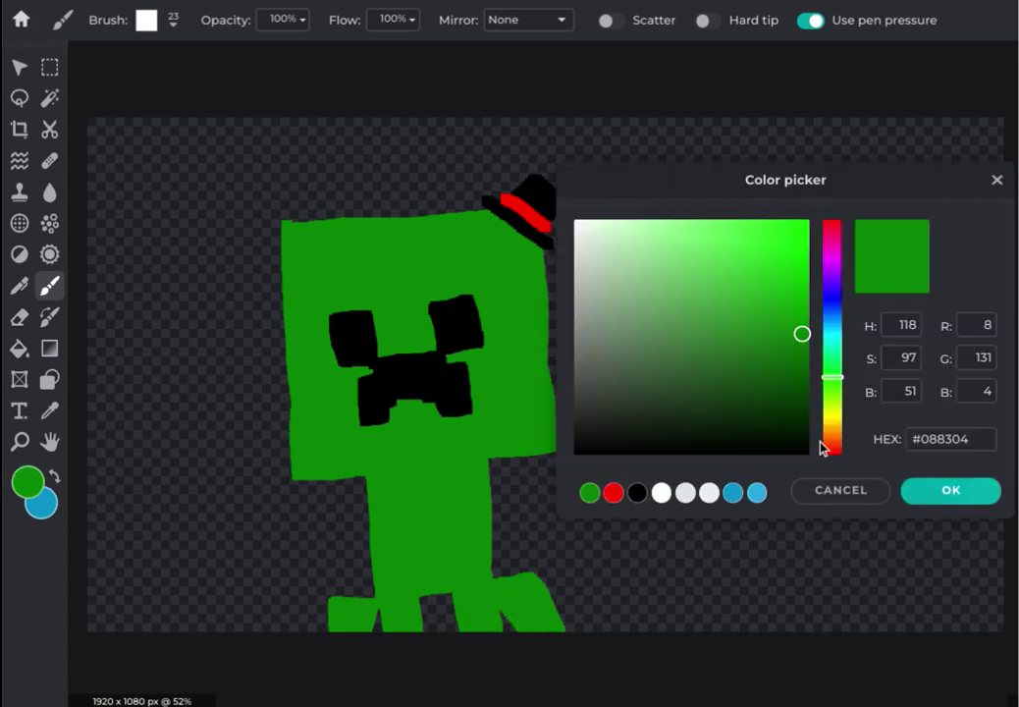
pyautogui.click(613, 492)
pyautogui.click(948, 489)
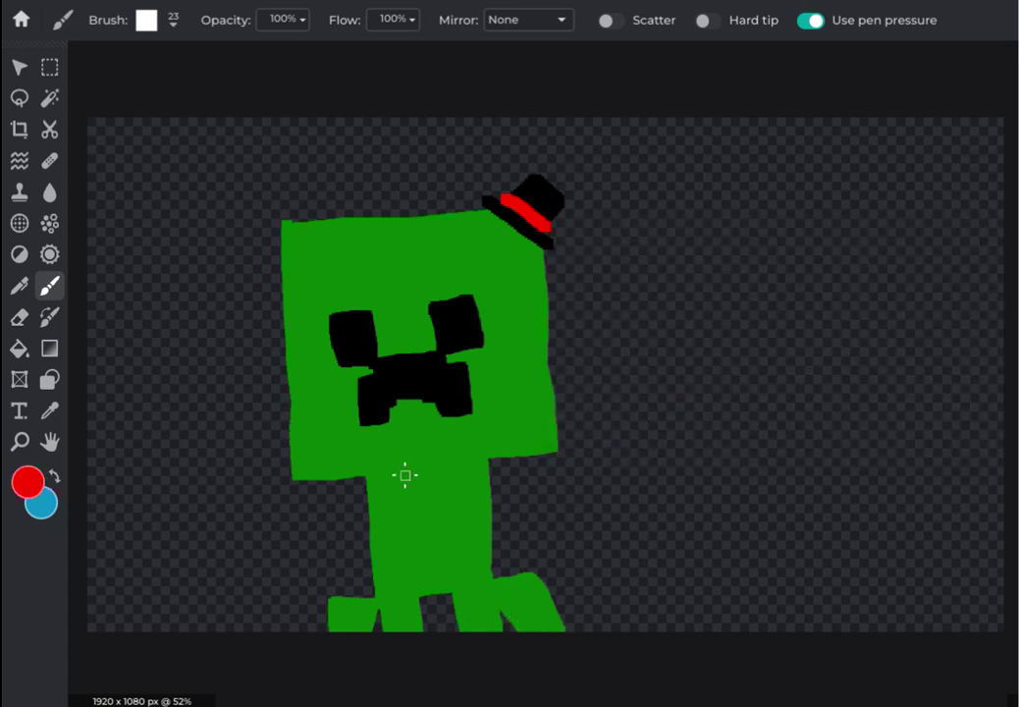
pyautogui.moveTo(399, 486); pyautogui.dragTo(417, 471)
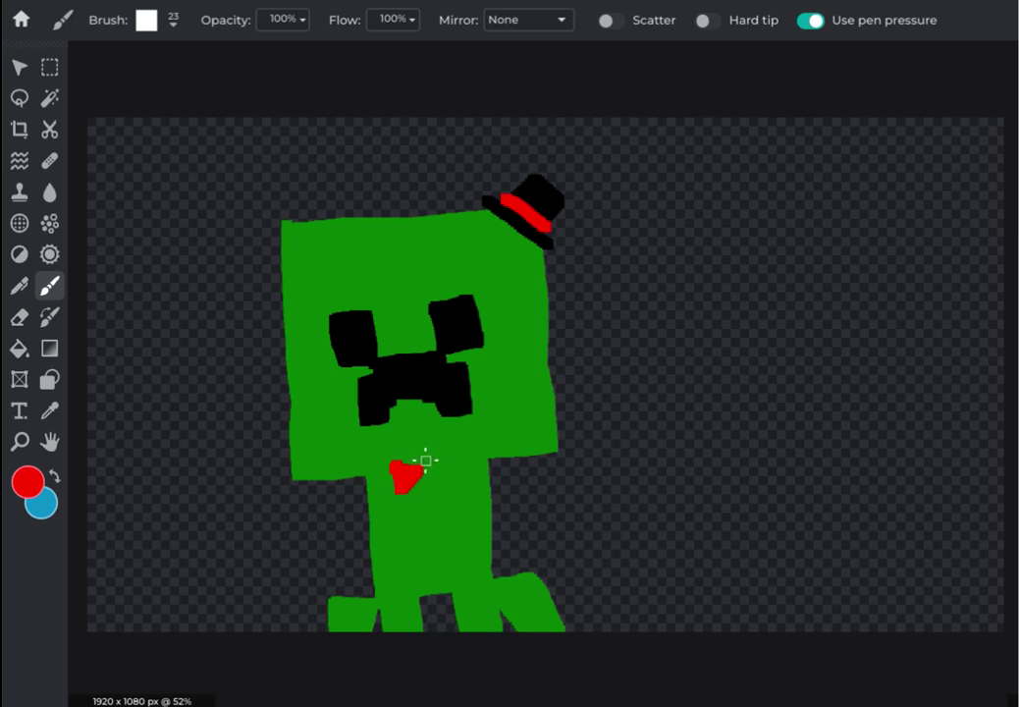
pyautogui.moveTo(429, 468)
pyautogui.mouseDown()
pyautogui.moveTo(450, 455)
pyautogui.moveTo(454, 478)
pyautogui.moveTo(439, 470)
pyautogui.mouseUp()
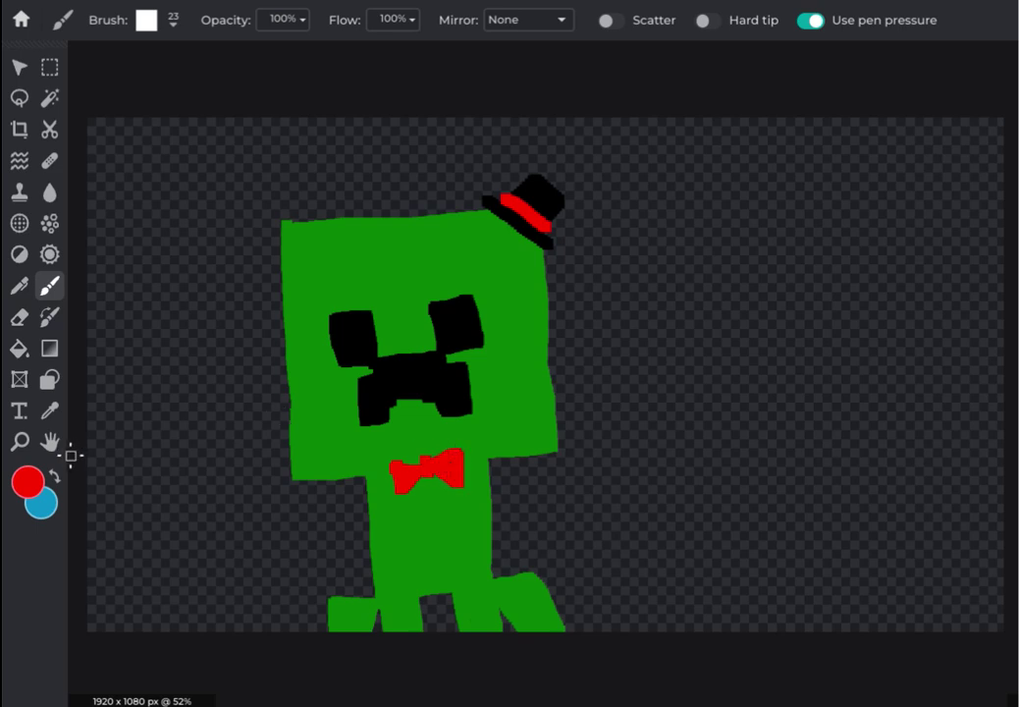
# Set the paint colour to blue (#0C91C8), brush a horizon line across the canvas behind the creeper, and fill the sky above it.
pyautogui.click(27, 481)
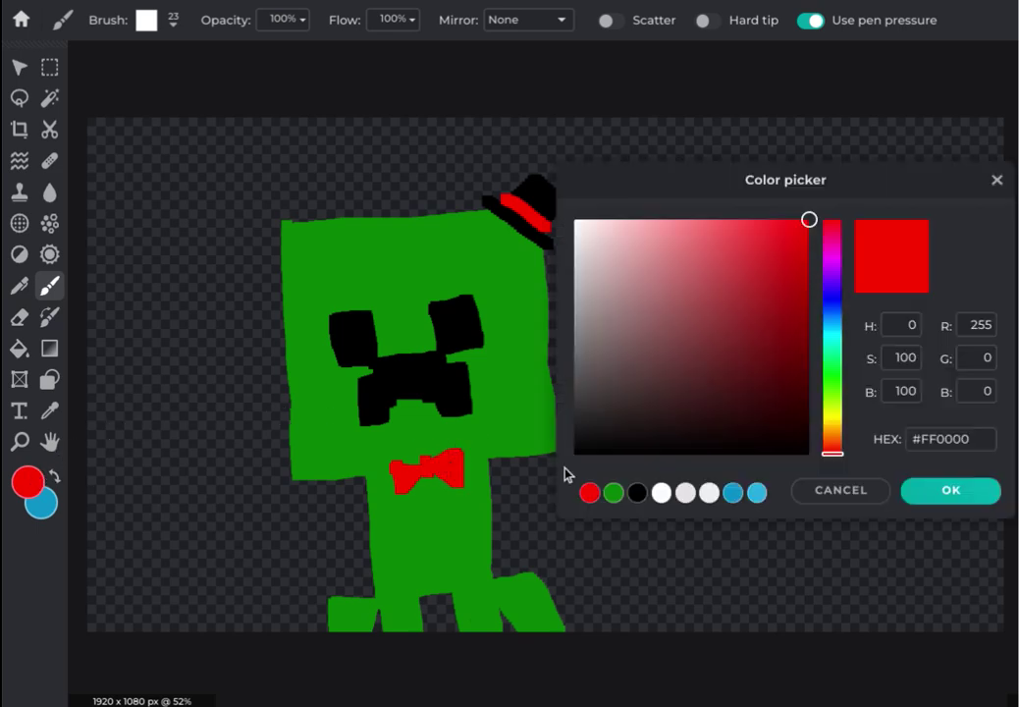
pyautogui.click(732, 493)
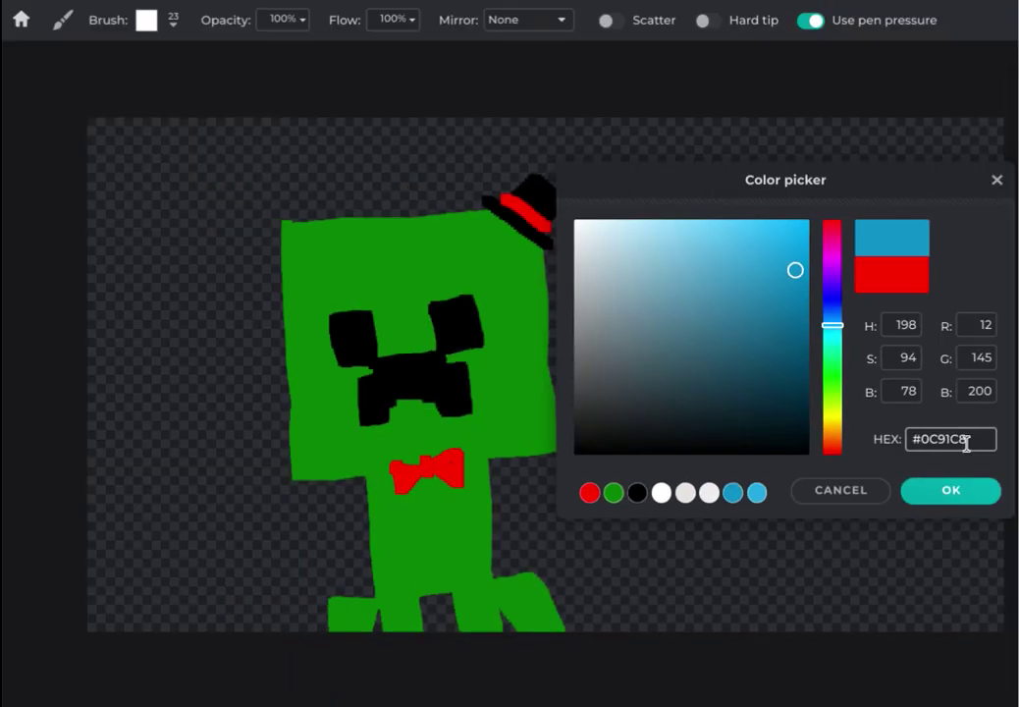
pyautogui.click(955, 496)
pyautogui.hotkey('ctrl', 'shift', 'n')
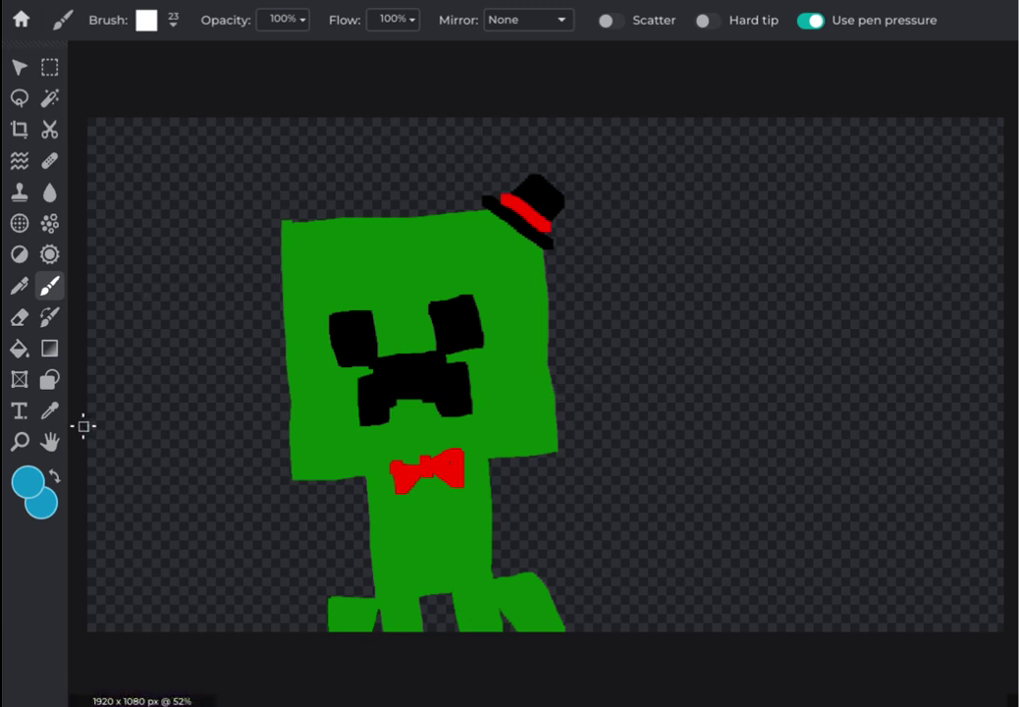
pyautogui.moveTo(81, 425); pyautogui.dragTo(319, 397)
pyautogui.moveTo(441, 400); pyautogui.dragTo(1006, 416)
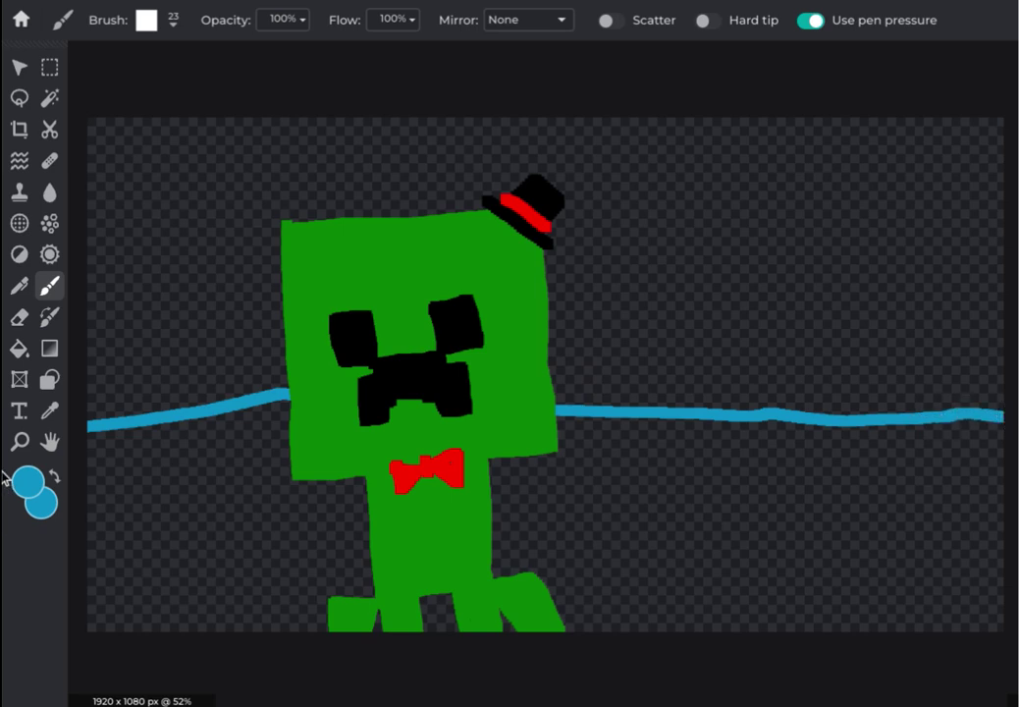
pyautogui.click(19, 347)
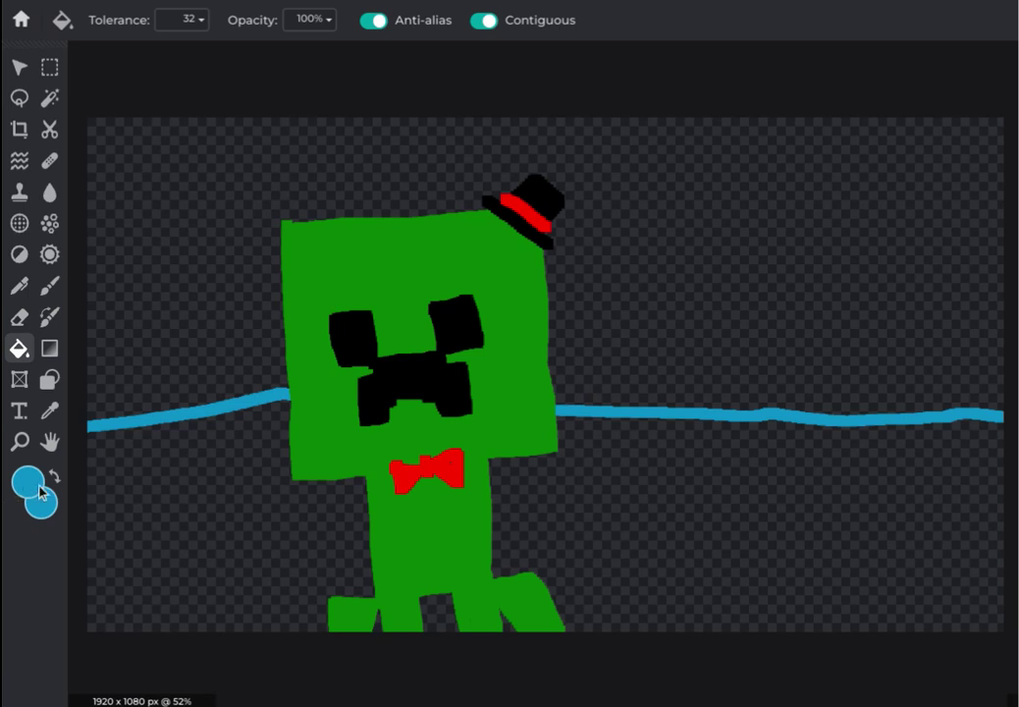
# Set the paint colour to bright green (#09FF00) and fill the ground areas below the horizon around the creeper.
pyautogui.click(37, 487)
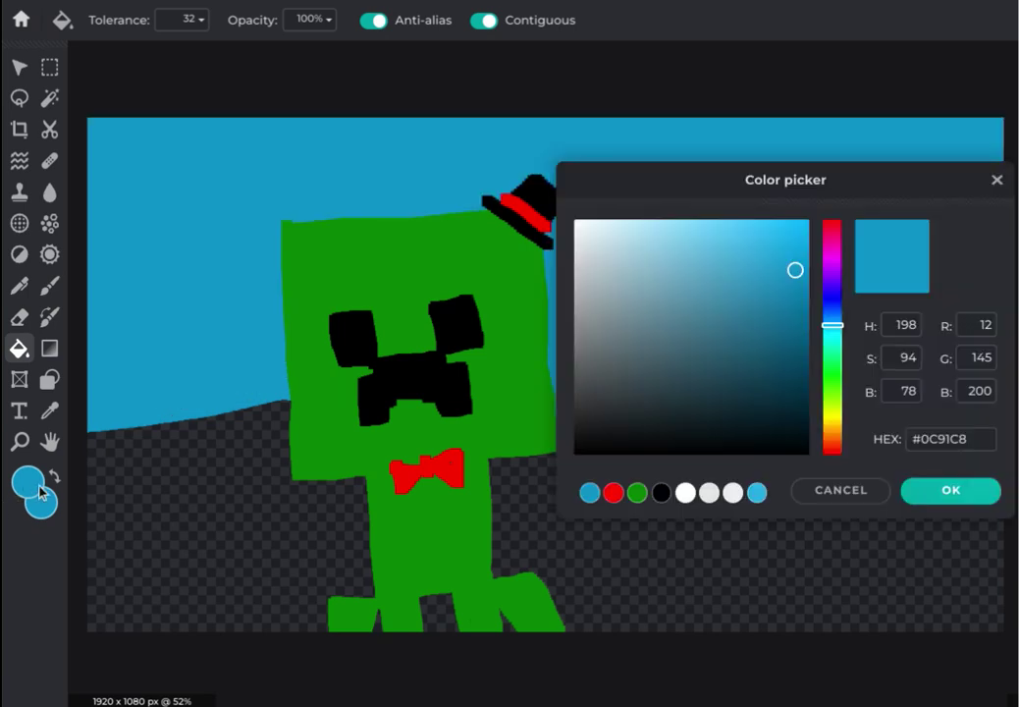
pyautogui.click(832, 379)
pyautogui.moveTo(807, 229); pyautogui.dragTo(840, 210)
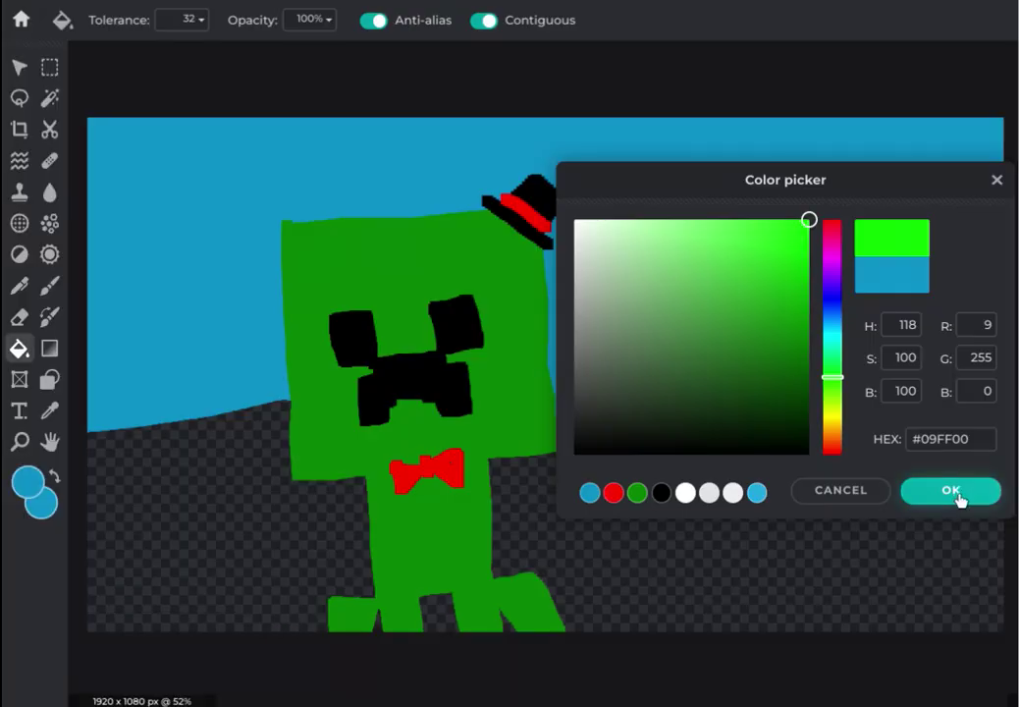
pyautogui.click(913, 611)
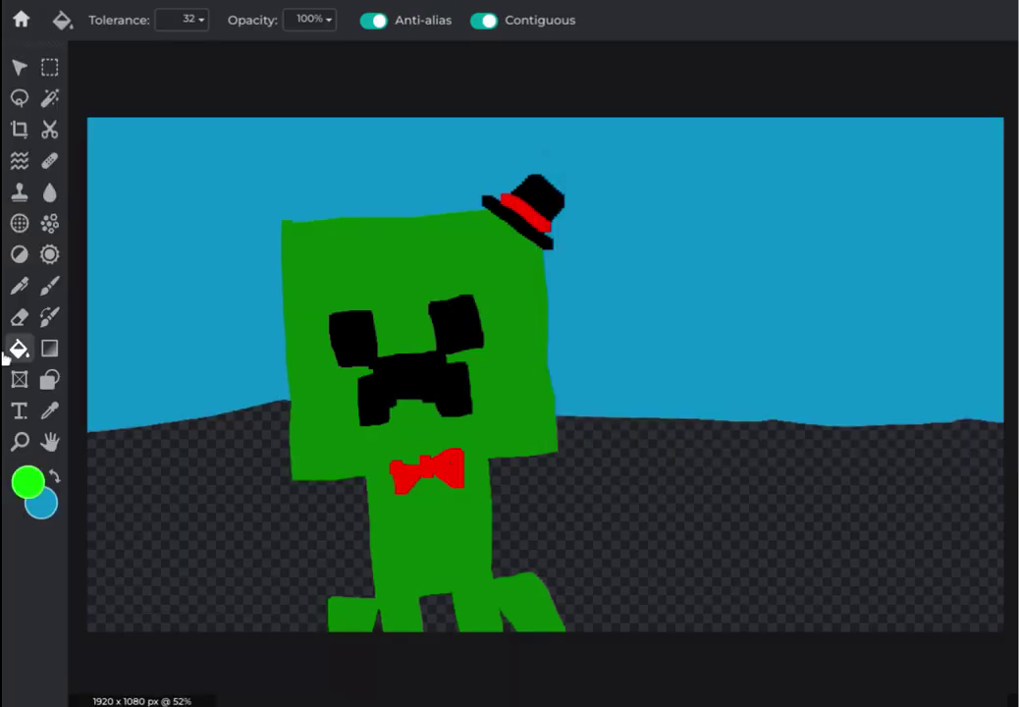
pyautogui.click(285, 535)
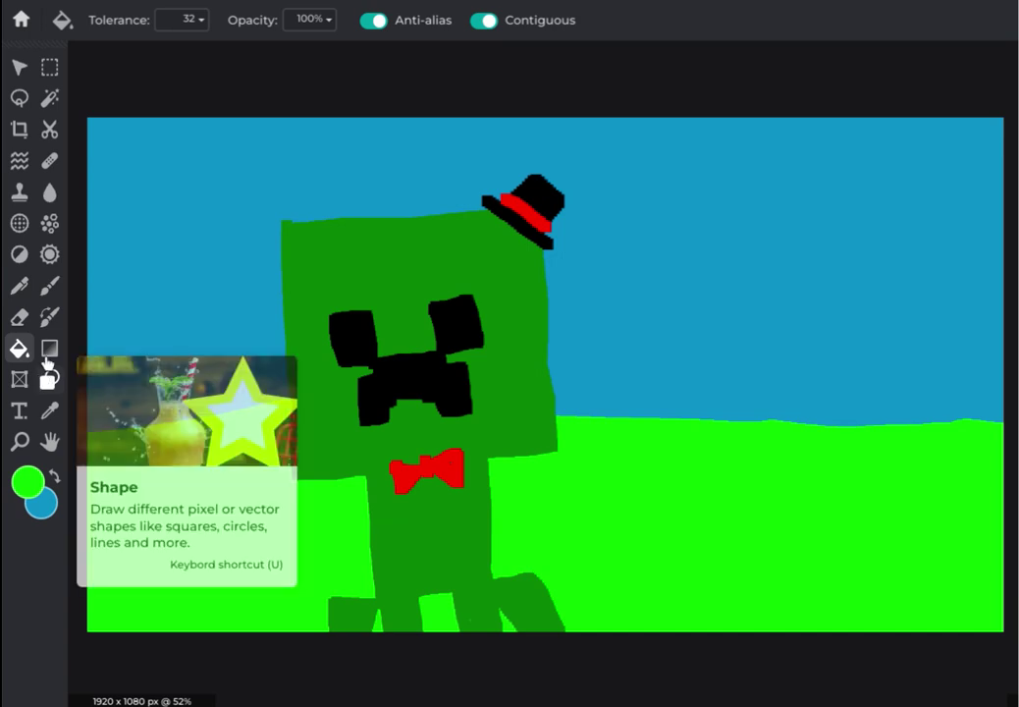
# Set the paint colour to yellow (#F7EB00), outline a square sun in the sky's upper-right area, and fill it yellow.
pyautogui.click(30, 484)
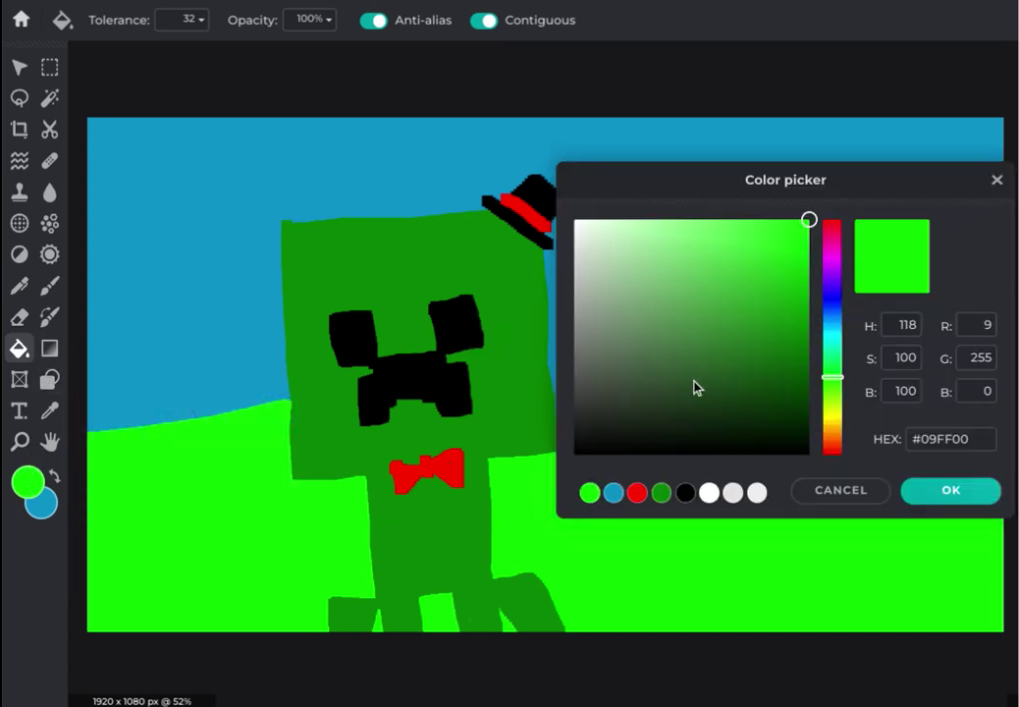
pyautogui.click(833, 420)
pyautogui.click(811, 227)
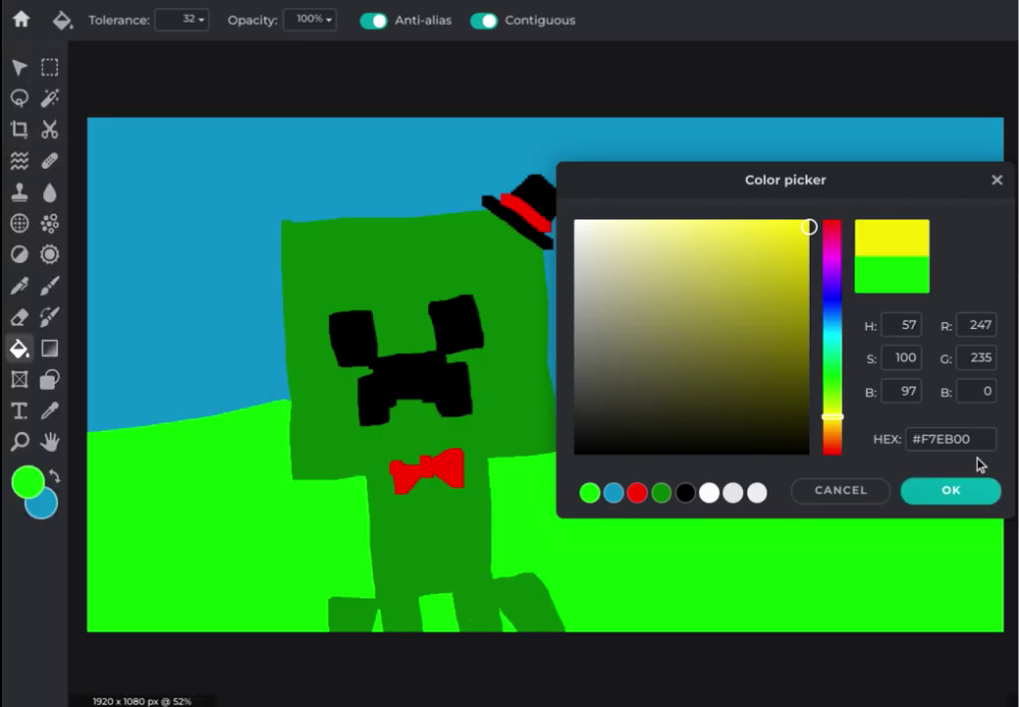
pyautogui.click(876, 609)
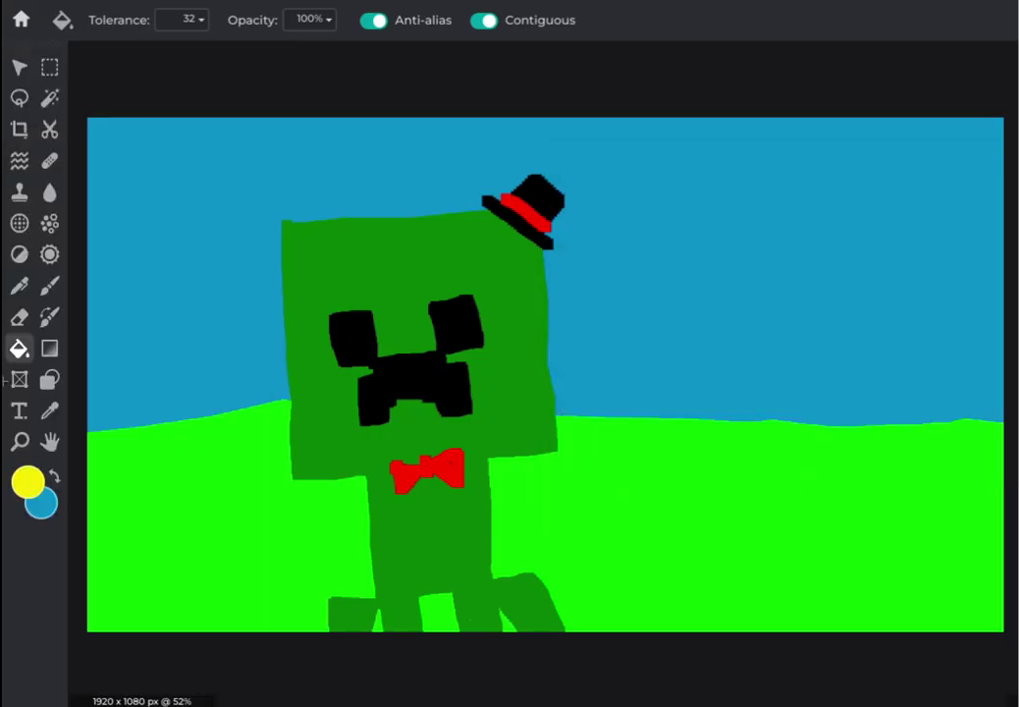
pyautogui.click(49, 285)
pyautogui.moveTo(830, 153); pyautogui.dragTo(830, 205)
pyautogui.moveTo(833, 249)
pyautogui.mouseDown()
pyautogui.moveTo(924, 245)
pyautogui.moveTo(929, 222)
pyautogui.moveTo(926, 159)
pyautogui.moveTo(834, 153)
pyautogui.mouseUp()
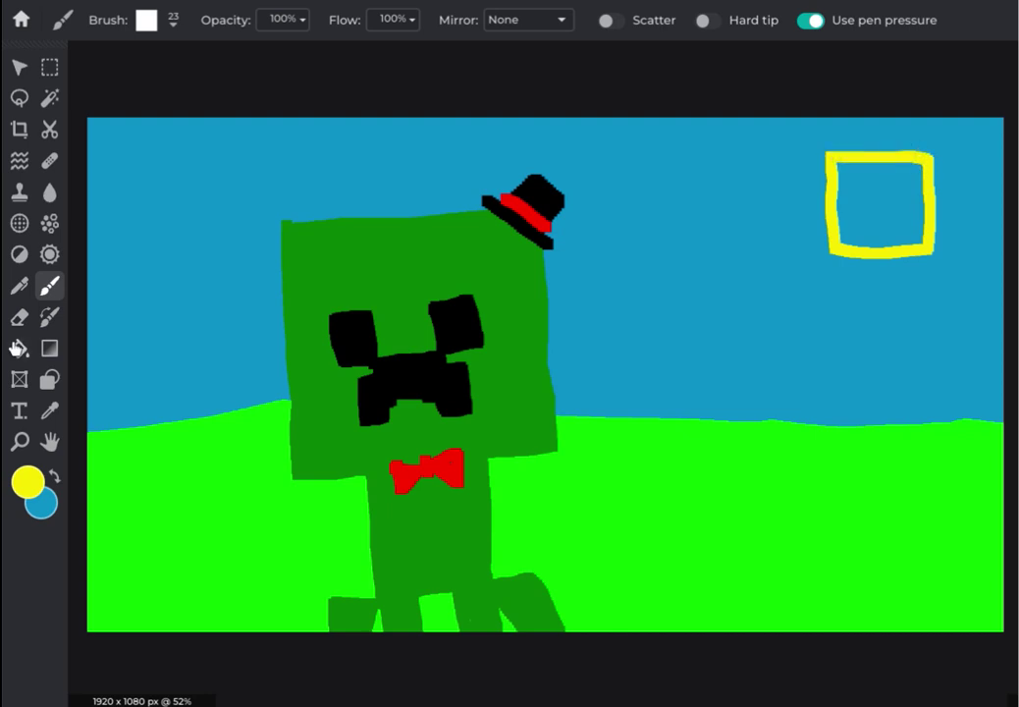
pyautogui.press('g')
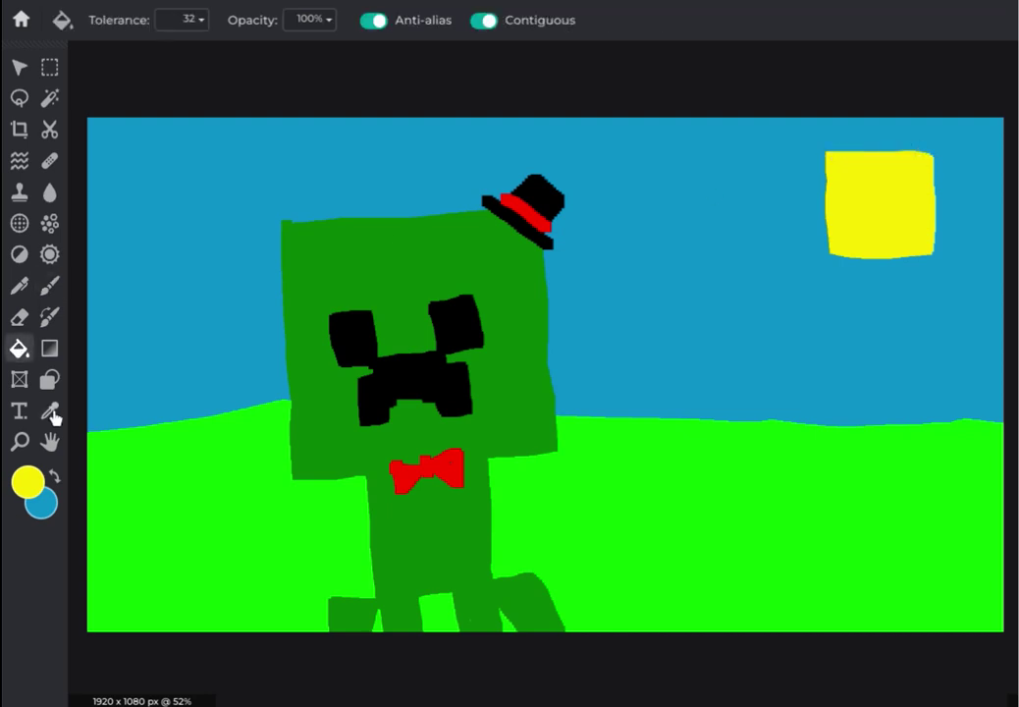
# Set the paint colour to lighter yellow (#F9F037), outline a smaller square inside the sun, and fill it.
pyautogui.click(28, 481)
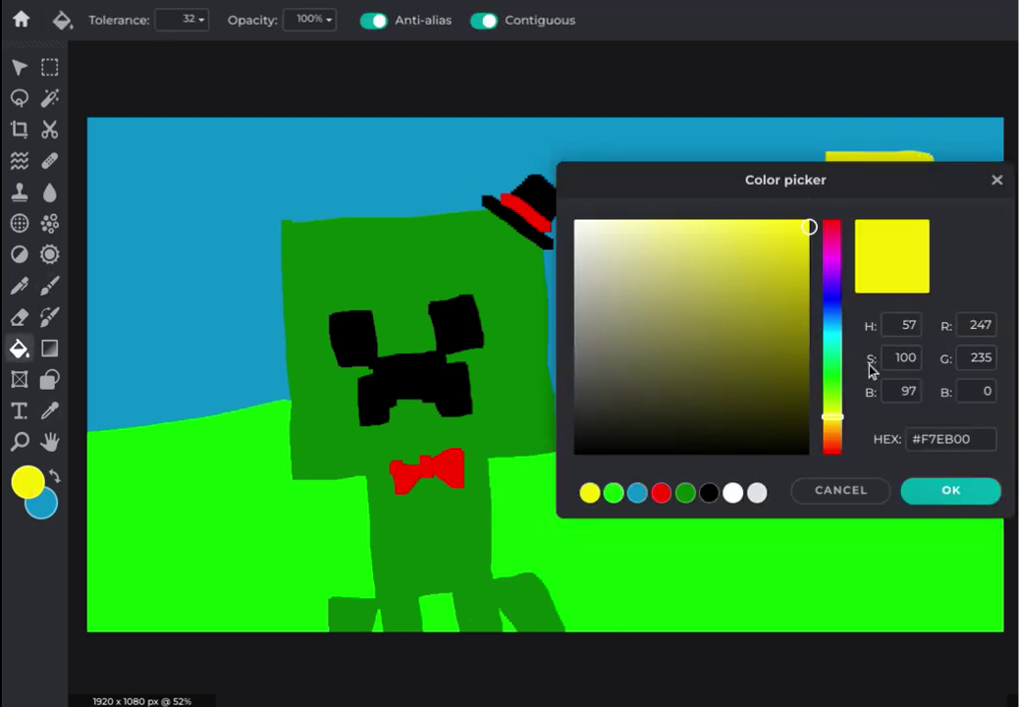
pyautogui.click(705, 234)
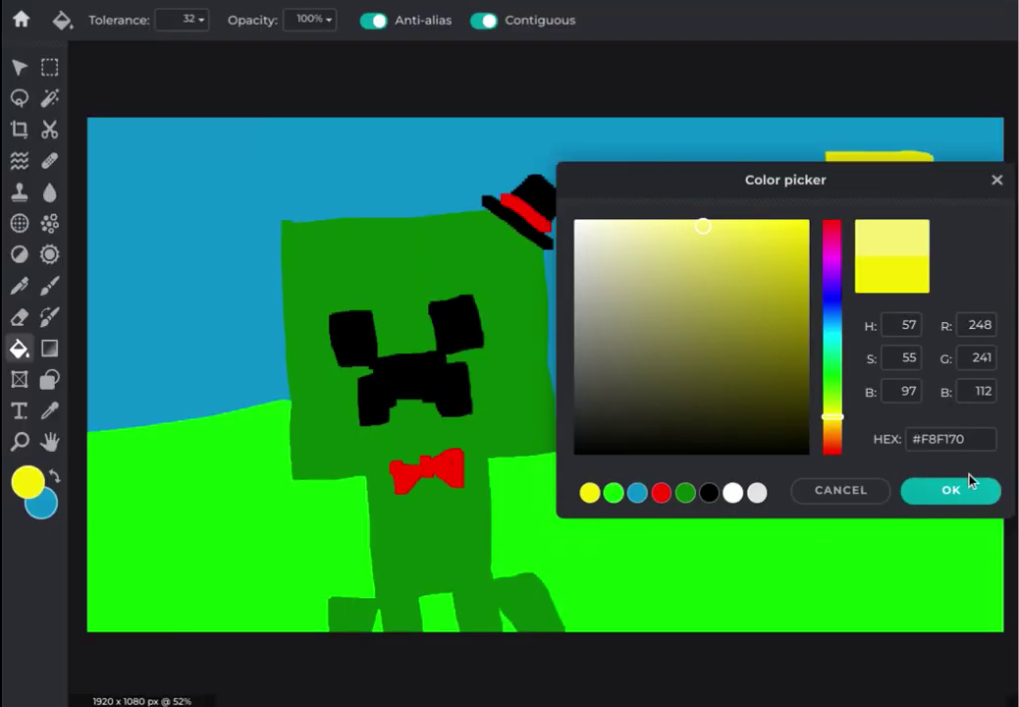
pyautogui.click(757, 225)
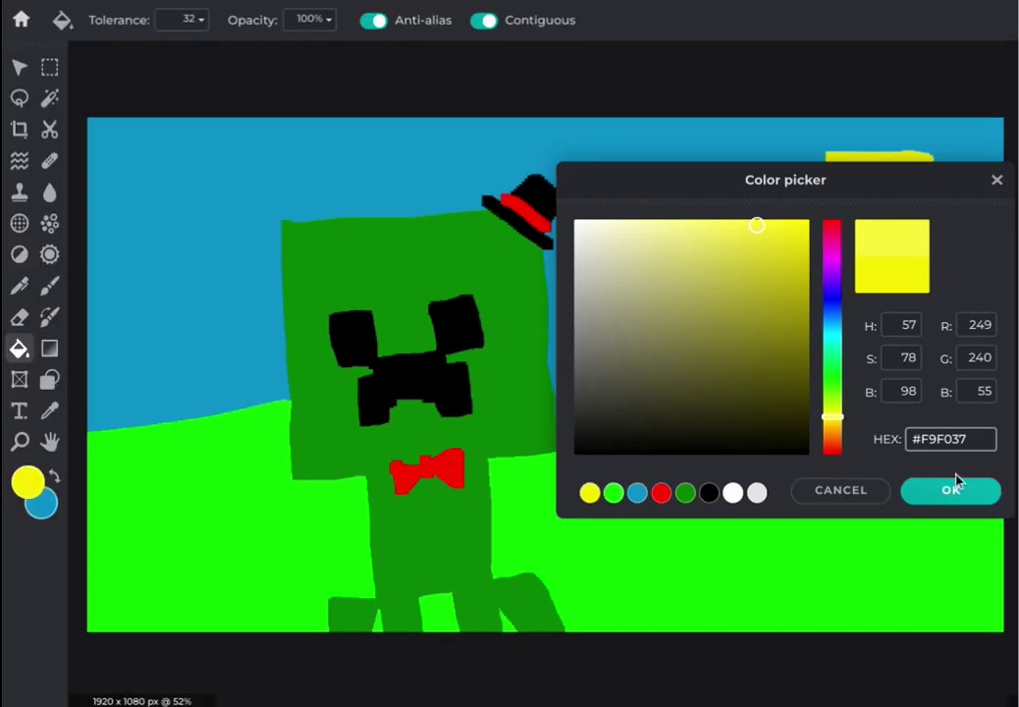
pyautogui.click(952, 489)
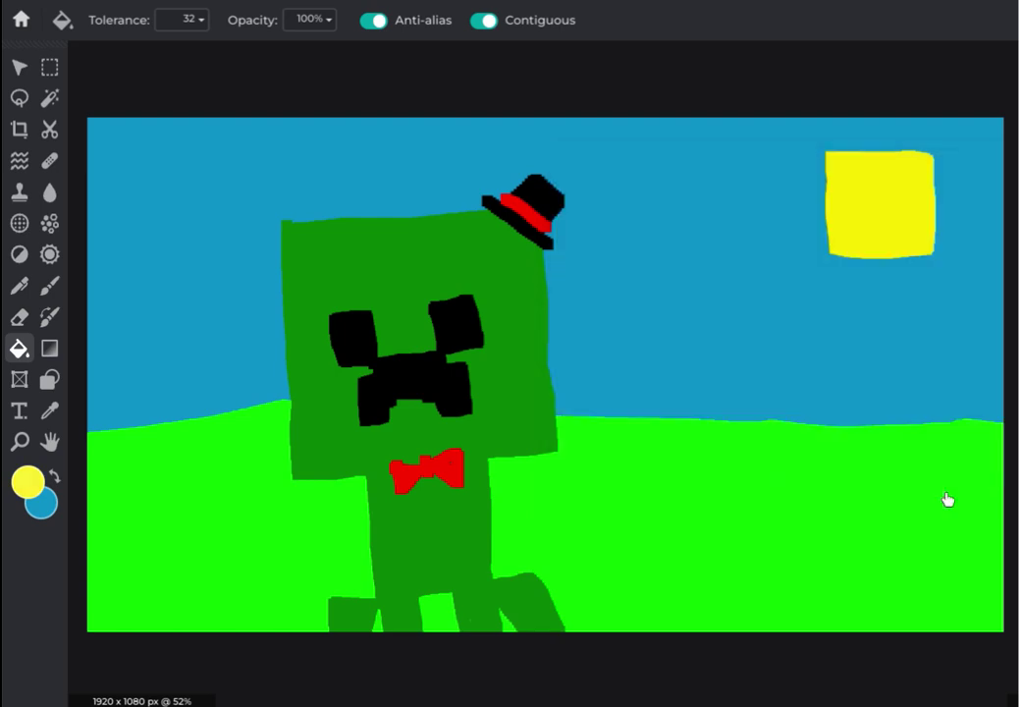
pyautogui.click(49, 285)
pyautogui.moveTo(849, 172)
pyautogui.mouseDown()
pyautogui.moveTo(912, 169)
pyautogui.moveTo(910, 235)
pyautogui.moveTo(850, 234)
pyautogui.moveTo(848, 166)
pyautogui.mouseUp()
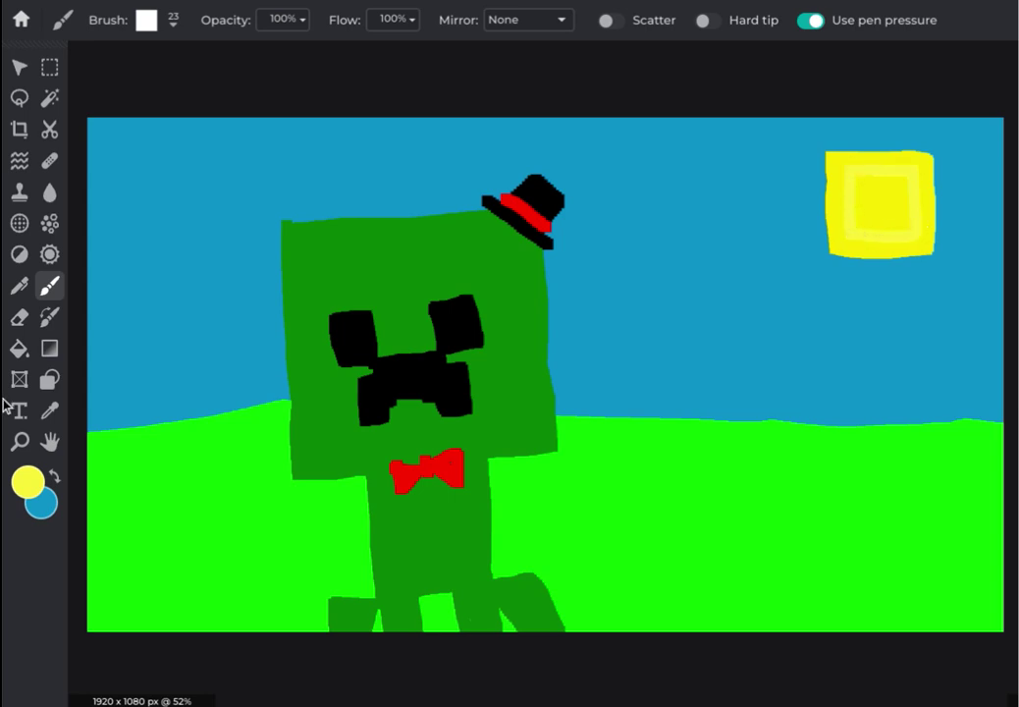
pyautogui.click(19, 349)
pyautogui.click(876, 190)
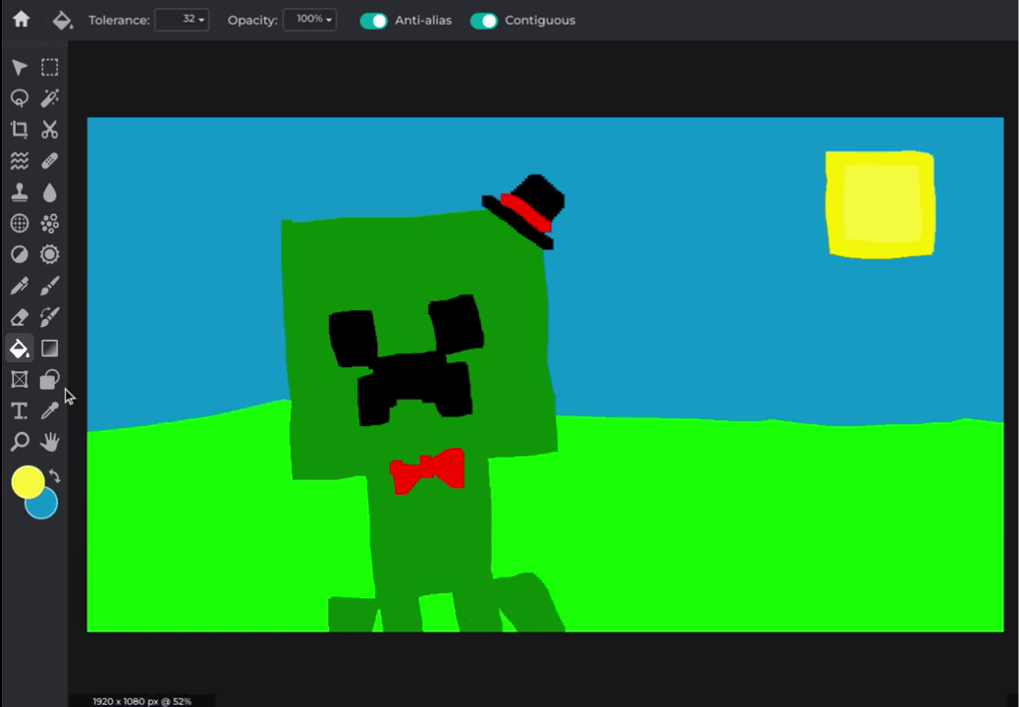
# Set the paint colour to a lighter shade of the creeper's green and brush highlights along the right edges of its head, body and legs.
pyautogui.click(28, 482)
pyautogui.click(494, 421)
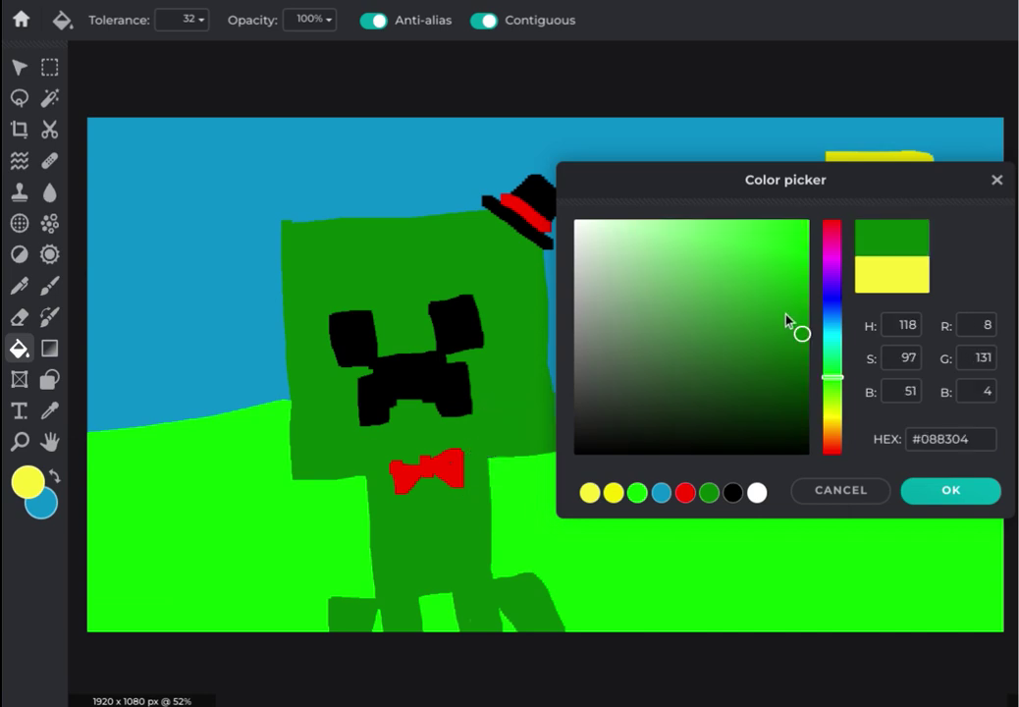
pyautogui.click(807, 318)
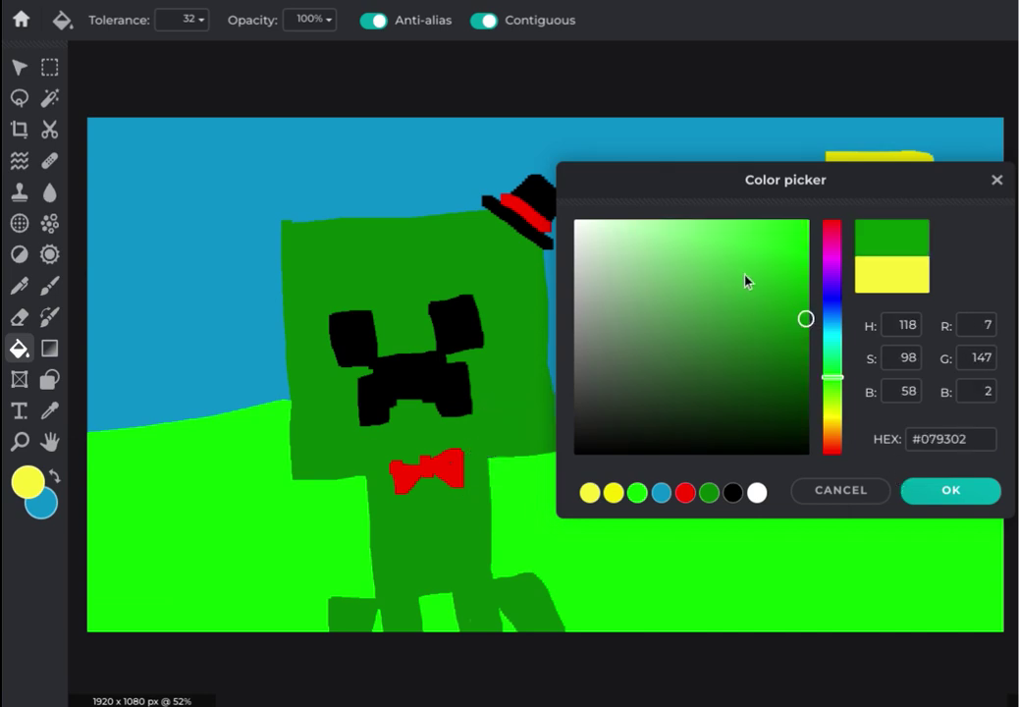
pyautogui.click(807, 297)
pyautogui.click(928, 487)
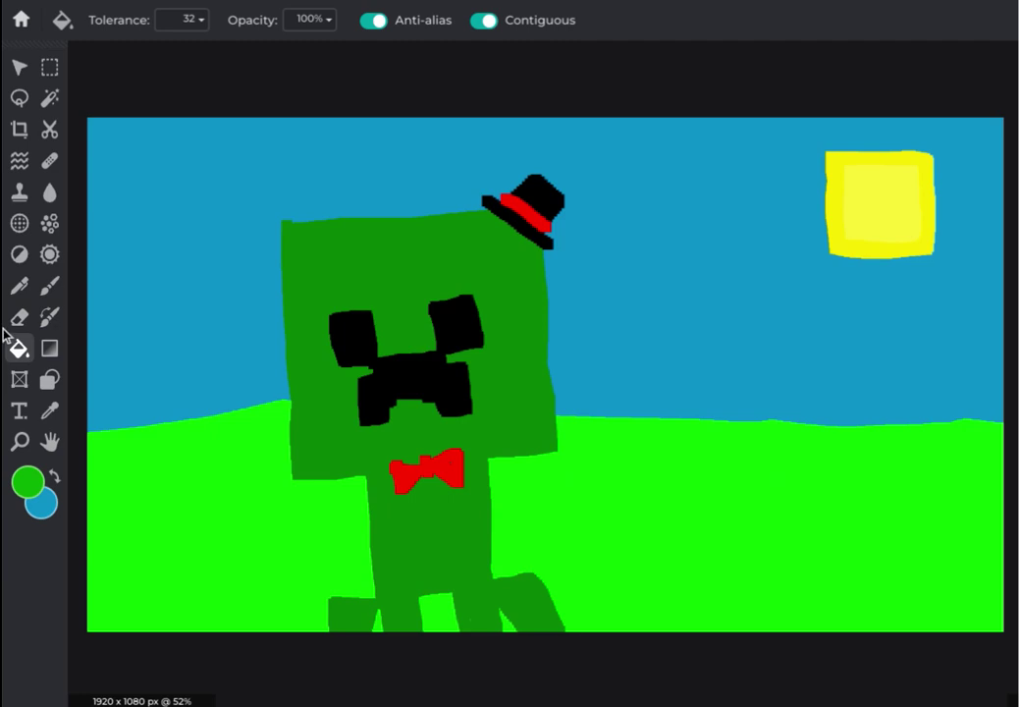
pyautogui.click(49, 284)
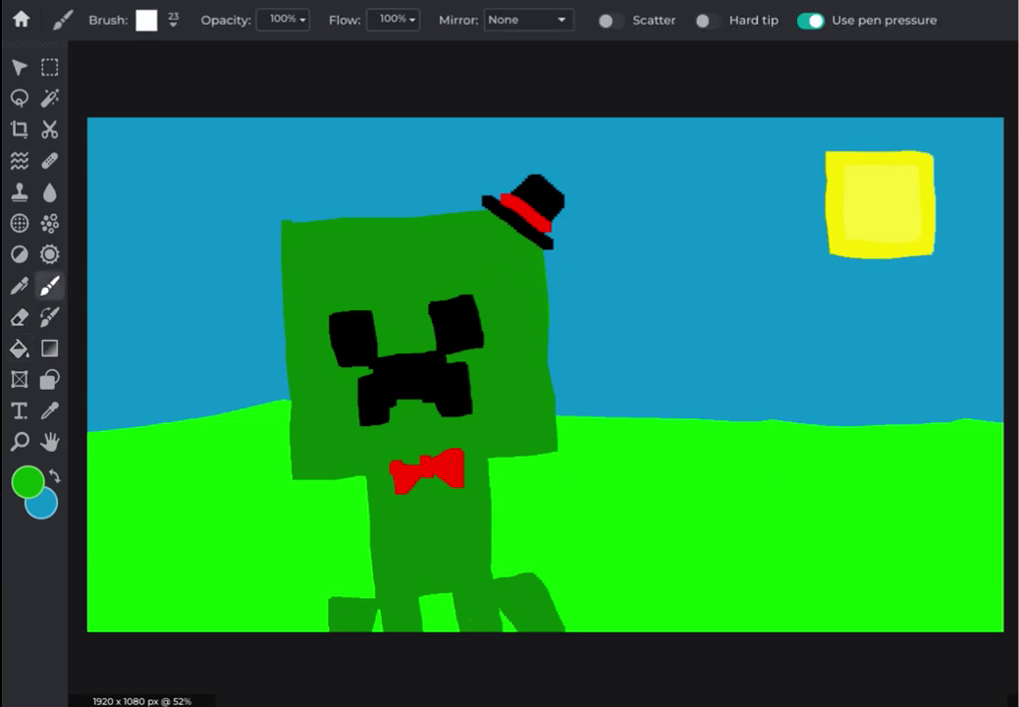
pyautogui.moveTo(539, 260); pyautogui.dragTo(553, 442)
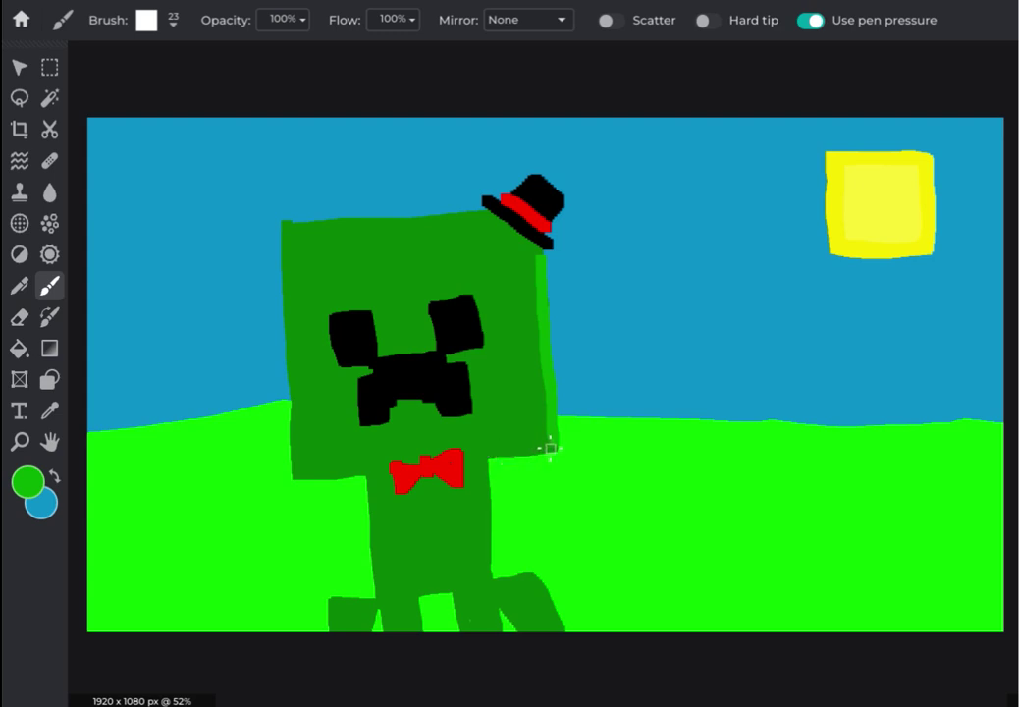
pyautogui.moveTo(483, 460)
pyautogui.mouseDown()
pyautogui.moveTo(492, 582)
pyautogui.moveTo(545, 570)
pyautogui.moveTo(535, 575)
pyautogui.moveTo(561, 628)
pyautogui.mouseUp()
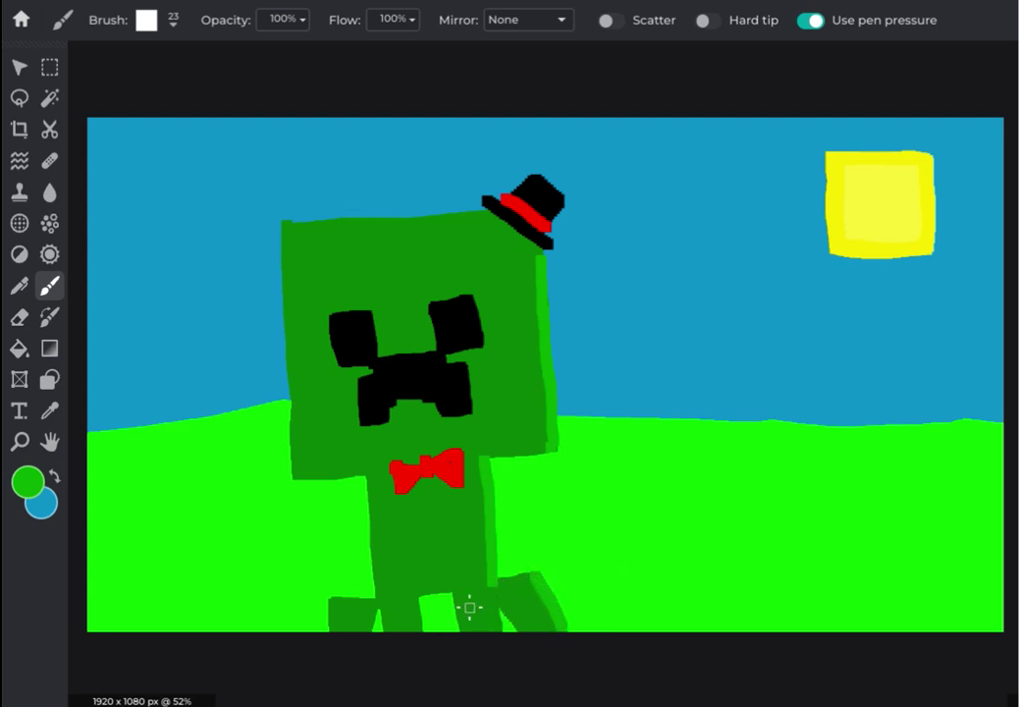
pyautogui.moveTo(411, 601); pyautogui.dragTo(420, 628)
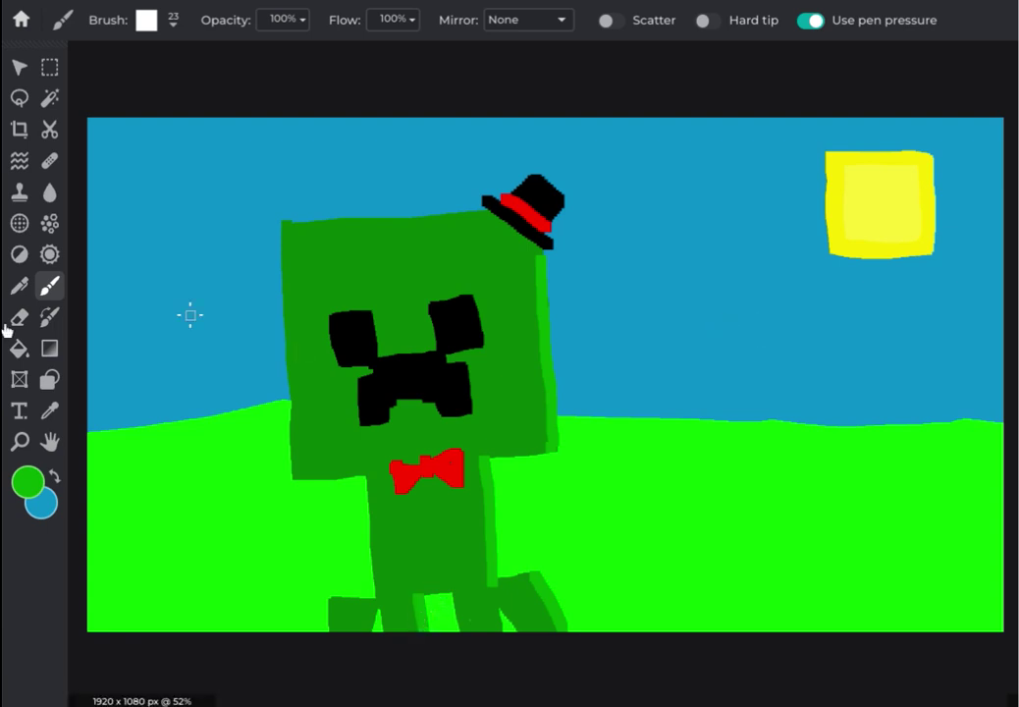
# Set the paint colour to darker green (#057102) and brush shading along the left edges of the creeper's head, body and legs.
pyautogui.click(28, 481)
pyautogui.click(455, 218)
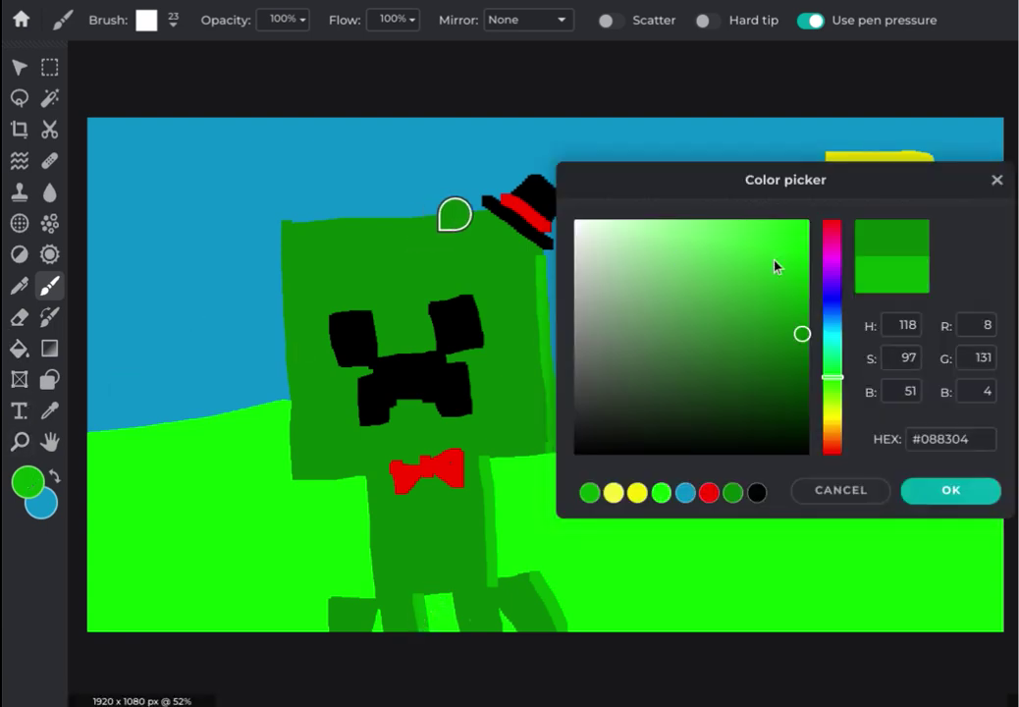
pyautogui.click(805, 351)
pyautogui.click(919, 500)
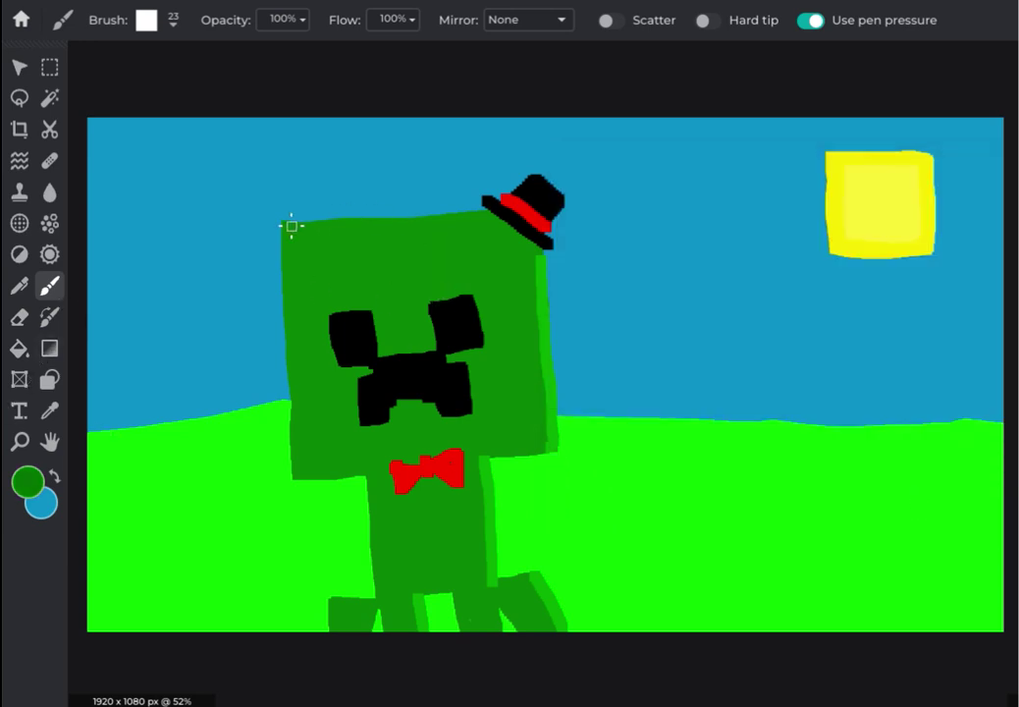
pyautogui.moveTo(285, 224)
pyautogui.mouseDown()
pyautogui.moveTo(294, 479)
pyautogui.moveTo(376, 478)
pyautogui.moveTo(366, 473)
pyautogui.moveTo(379, 594)
pyautogui.mouseUp()
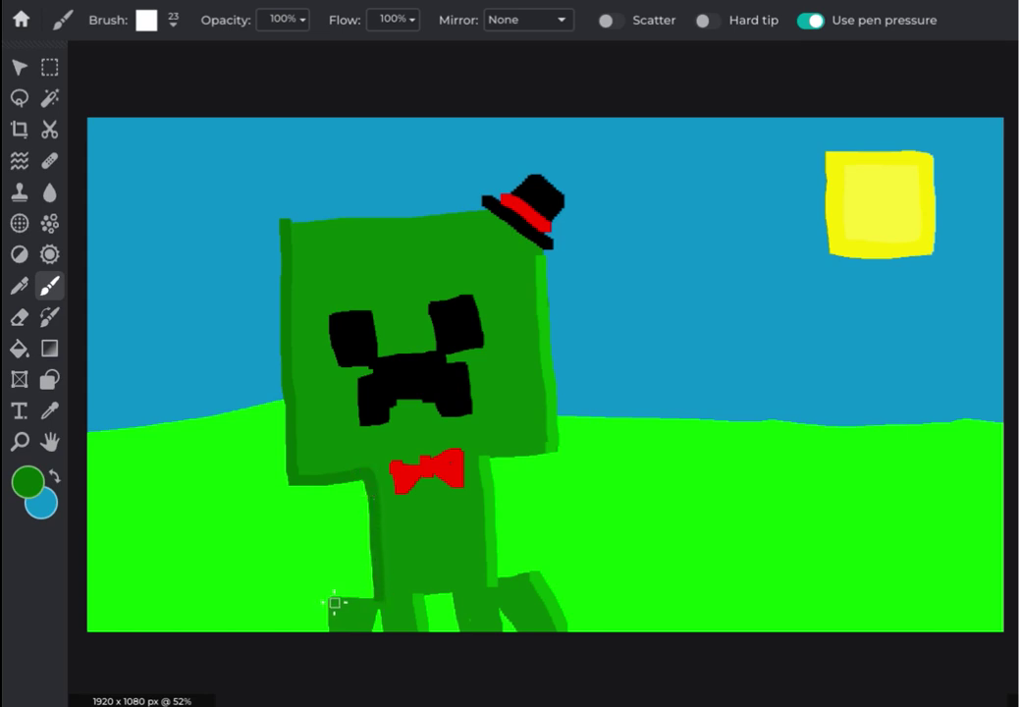
pyautogui.moveTo(332, 601)
pyautogui.mouseDown()
pyautogui.moveTo(330, 616)
pyautogui.moveTo(387, 610)
pyautogui.mouseUp()
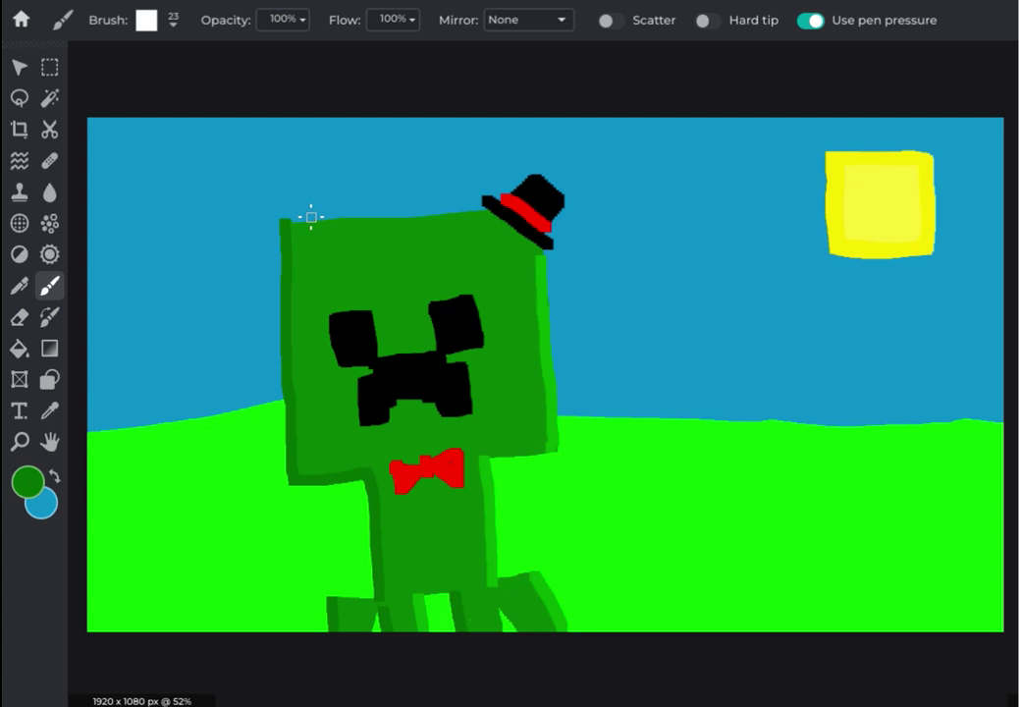
# Set the paint colour to dark grey (#252525) and paint a smaller block in the lower-right part of the creeper's left-hand eye.
pyautogui.click(23, 477)
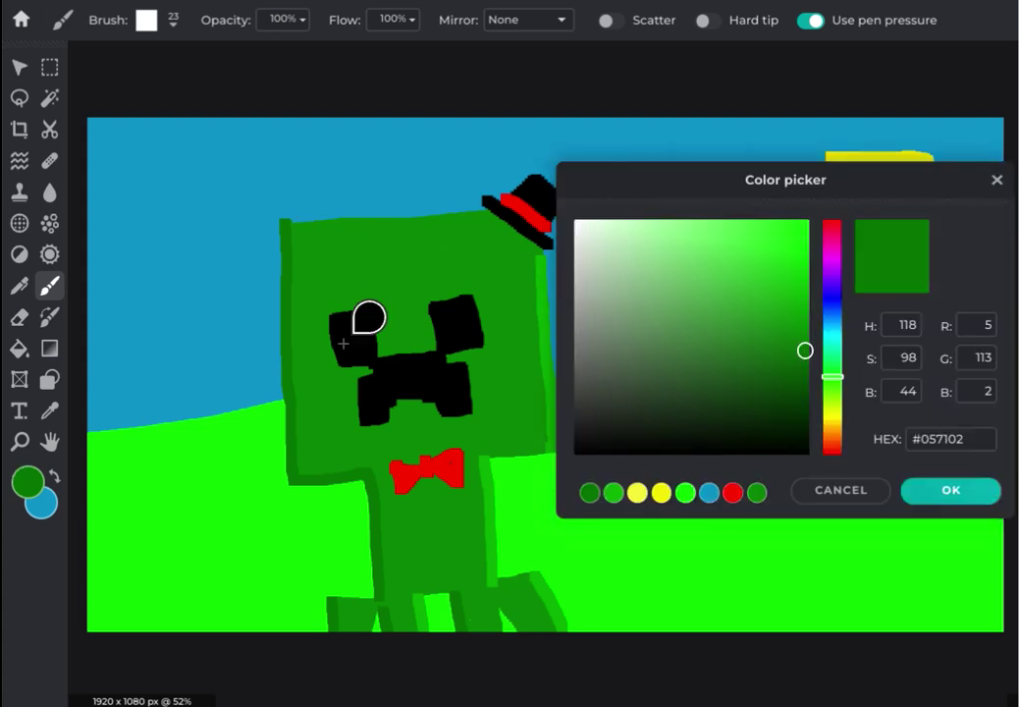
pyautogui.click(574, 454)
pyautogui.click(575, 423)
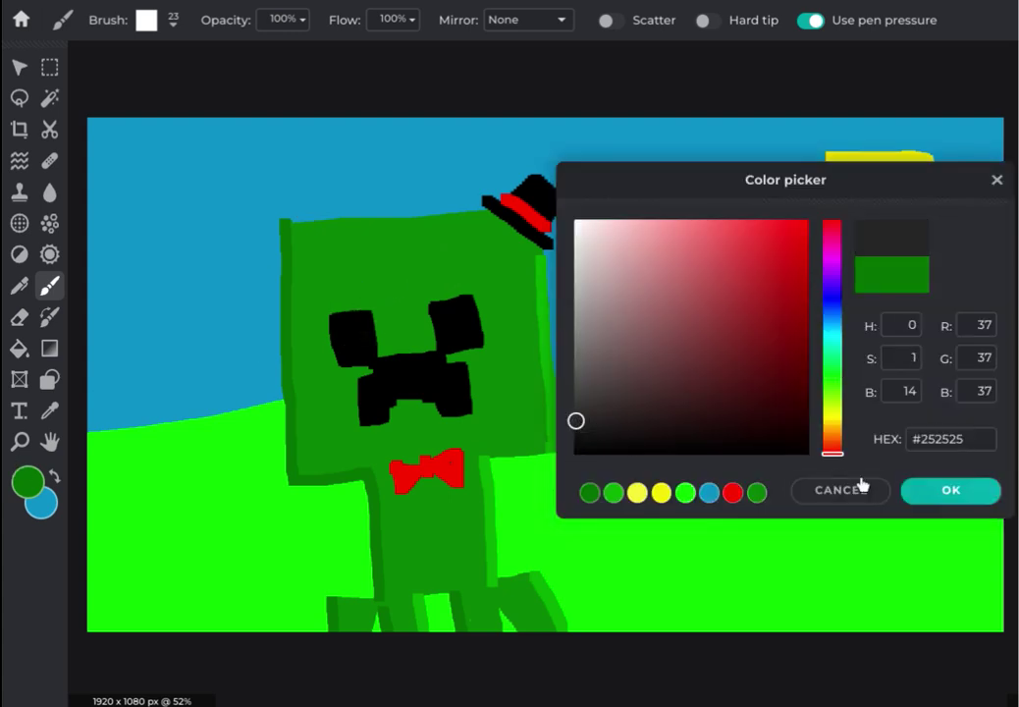
pyautogui.click(937, 496)
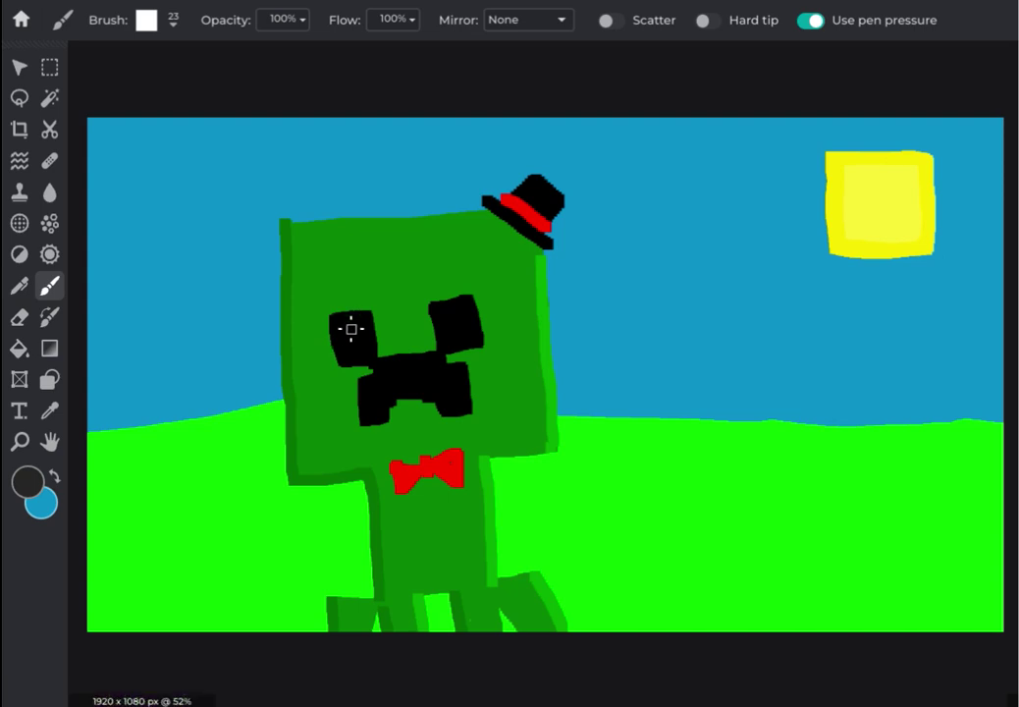
pyautogui.moveTo(351, 330)
pyautogui.mouseDown()
pyautogui.moveTo(348, 352)
pyautogui.moveTo(353, 332)
pyautogui.moveTo(371, 328)
pyautogui.moveTo(373, 358)
pyautogui.moveTo(357, 358)
pyautogui.moveTo(360, 335)
pyautogui.mouseUp()
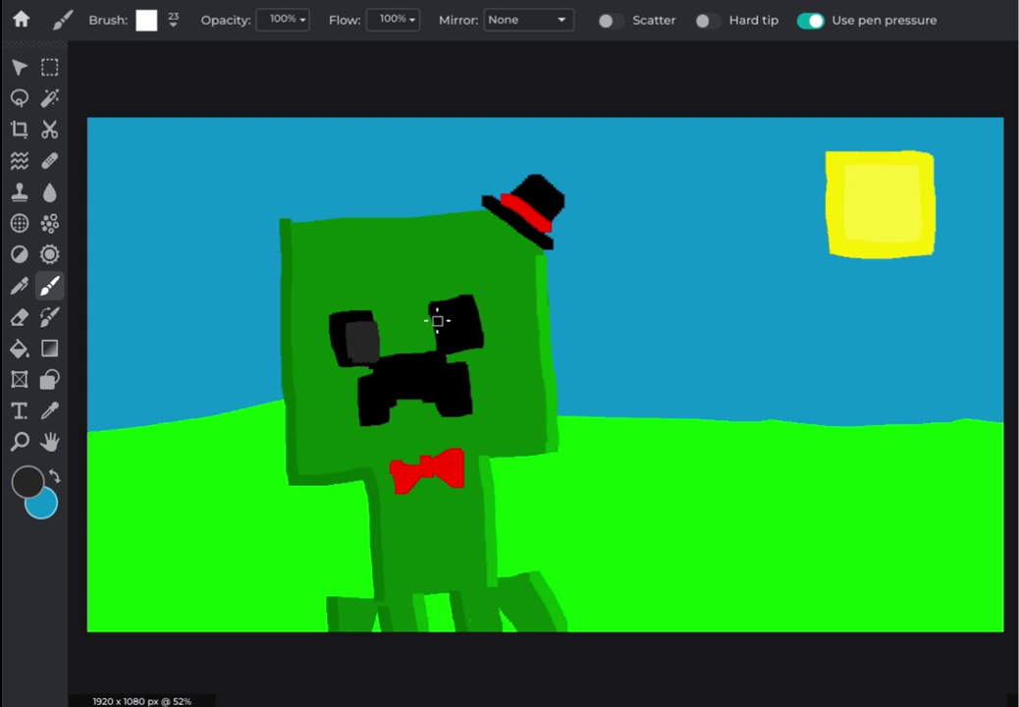
# Paint a dark grey block inside the creeper's right-hand eye and dark grey shading along the mouth's right and lower edges.
pyautogui.moveTo(443, 319)
pyautogui.mouseDown()
pyautogui.moveTo(456, 318)
pyautogui.moveTo(461, 337)
pyautogui.moveTo(444, 352)
pyautogui.moveTo(439, 332)
pyautogui.moveTo(455, 342)
pyautogui.moveTo(455, 329)
pyautogui.mouseUp()
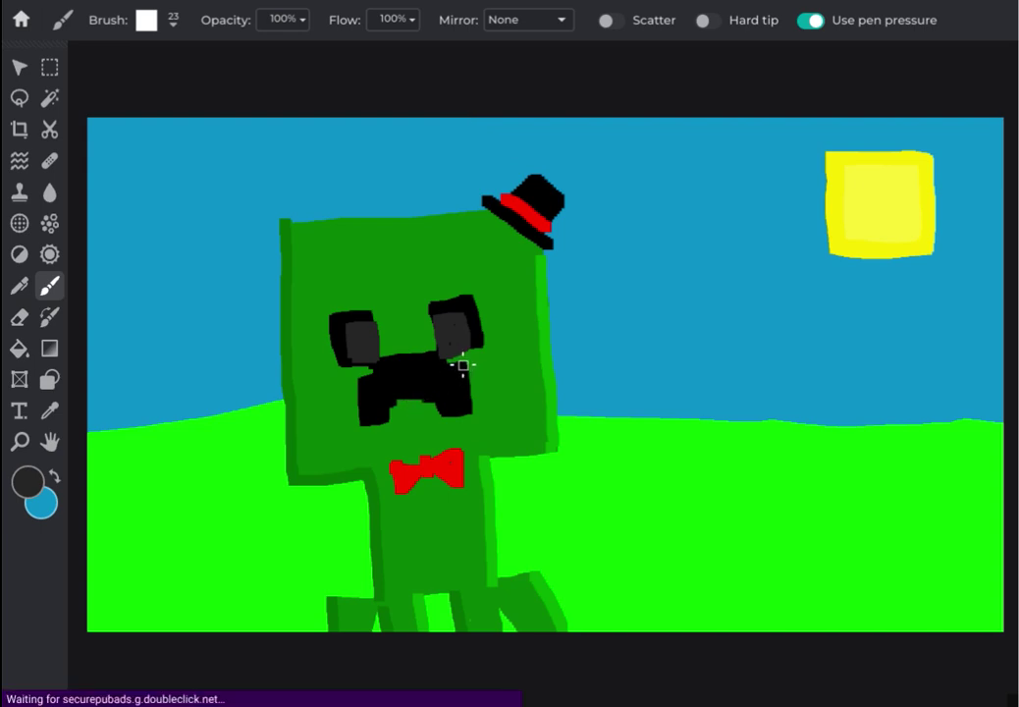
pyautogui.moveTo(462, 365); pyautogui.dragTo(462, 413)
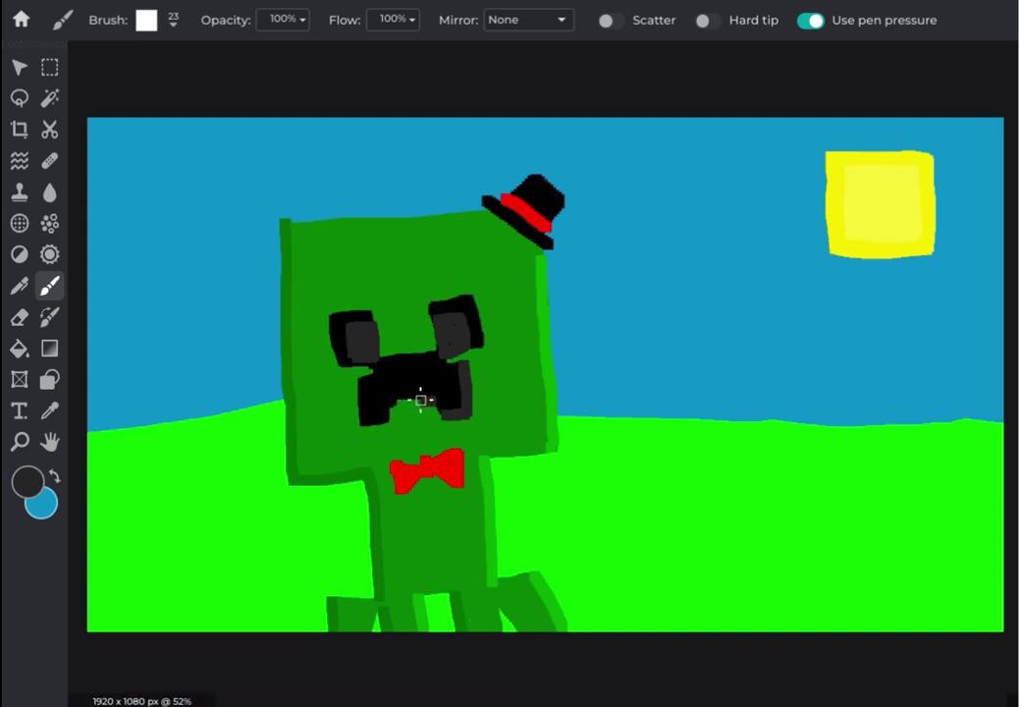
pyautogui.moveTo(402, 399)
pyautogui.mouseDown()
pyautogui.moveTo(385, 423)
pyautogui.moveTo(368, 426)
pyautogui.mouseUp()
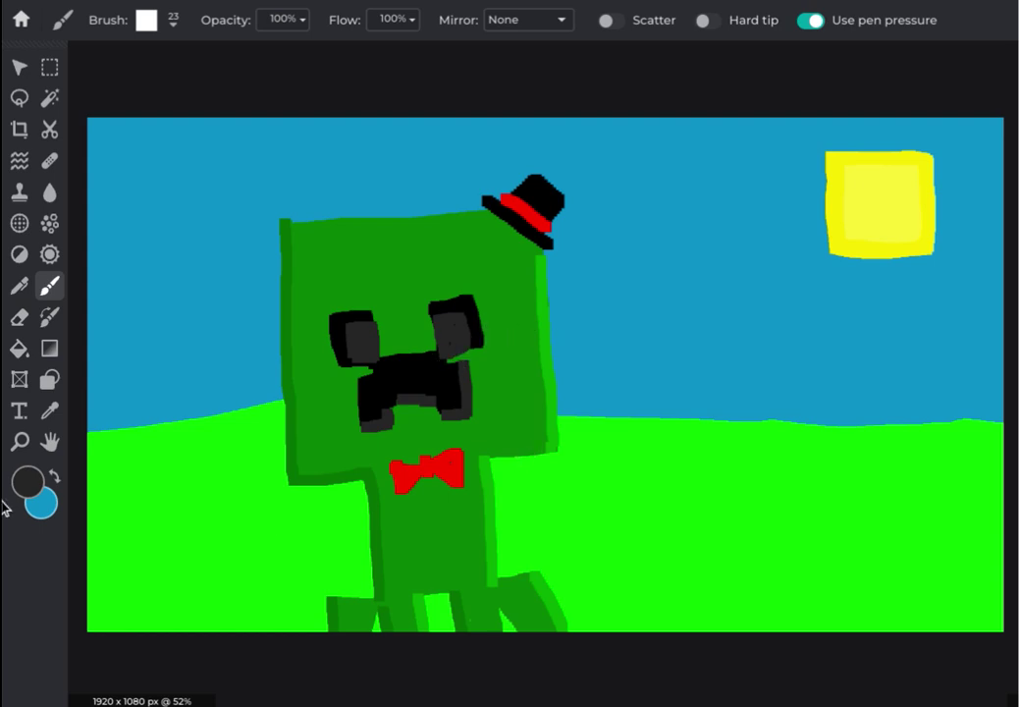
# Set the paint colour to dark red (#C30606) and brush shading onto the knot and left-hand edges of the creeper's bow tie.
pyautogui.click(28, 480)
pyautogui.click(809, 219)
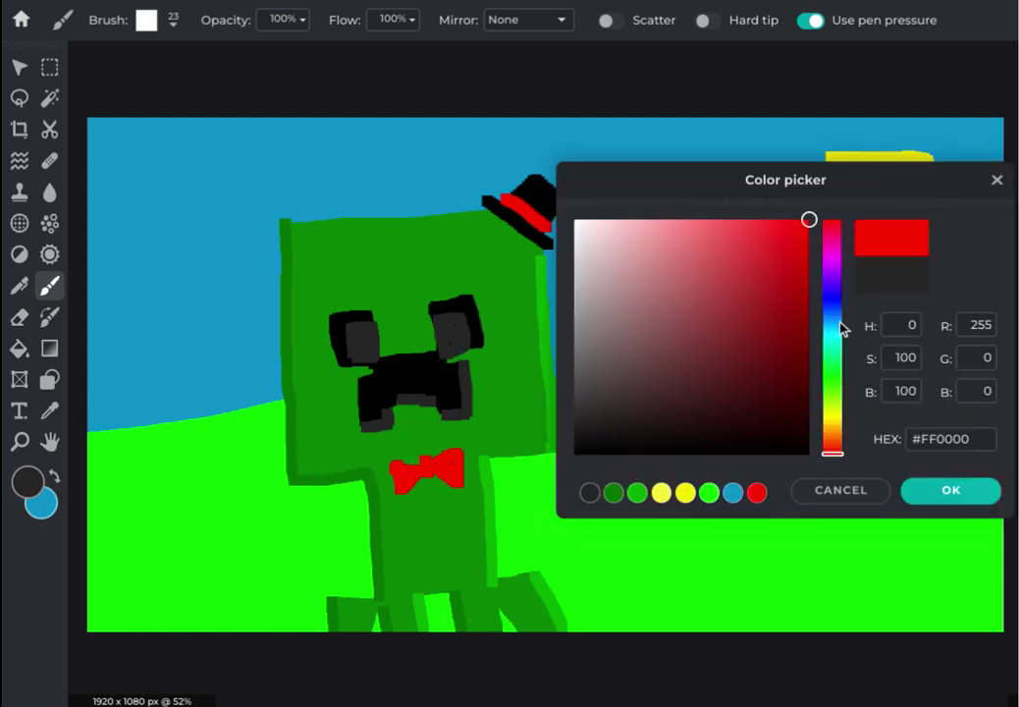
pyautogui.click(806, 236)
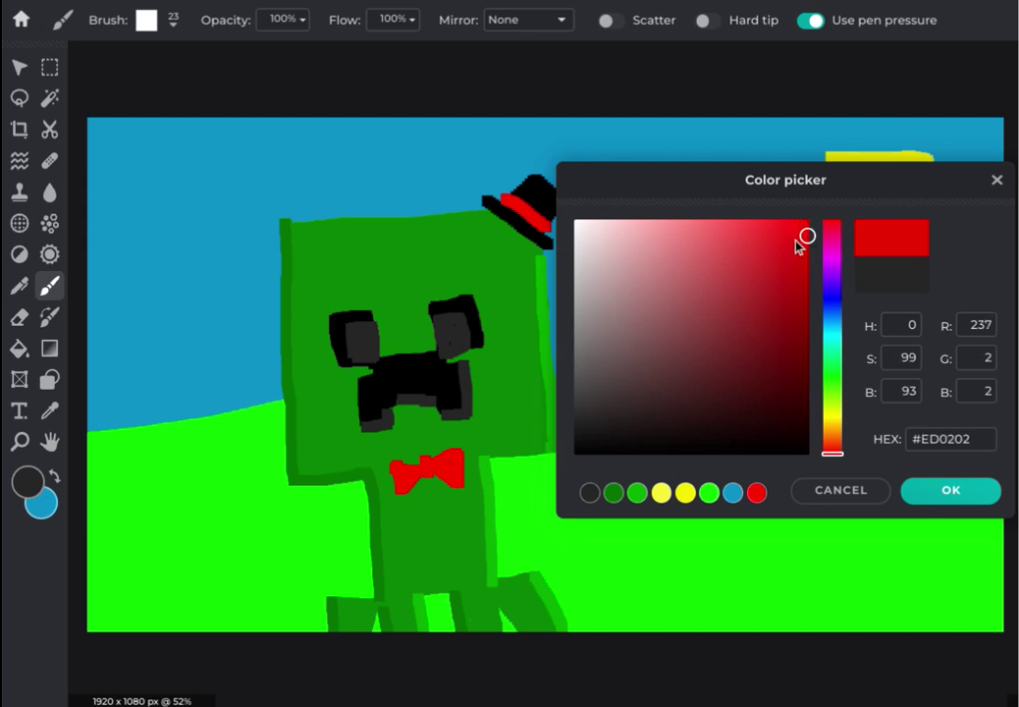
pyautogui.click(805, 276)
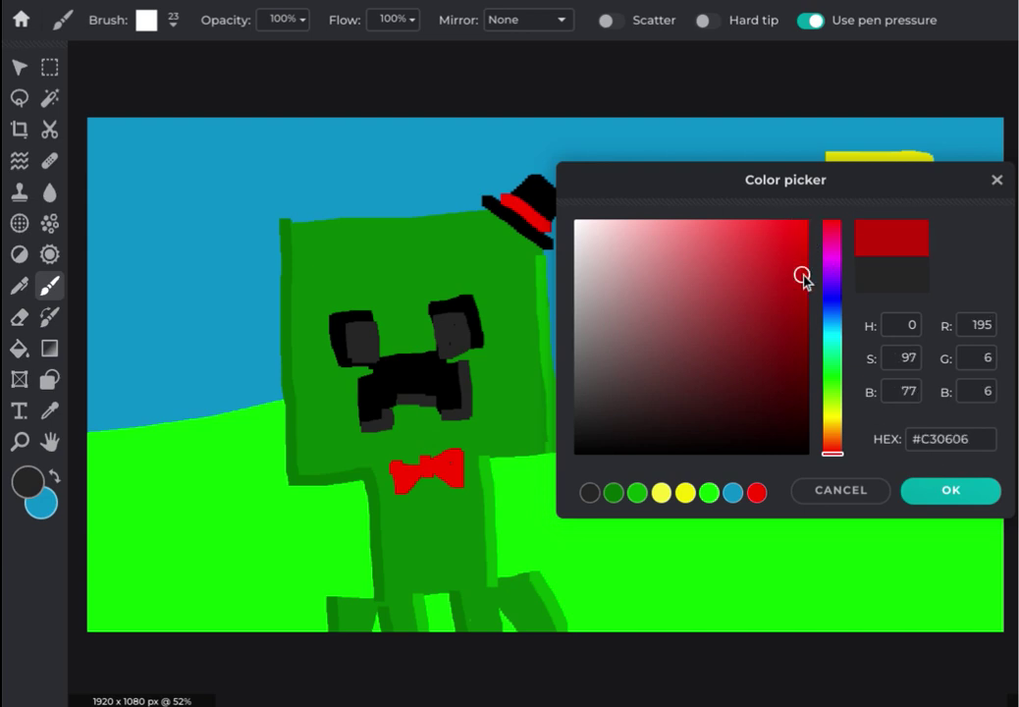
pyautogui.click(936, 511)
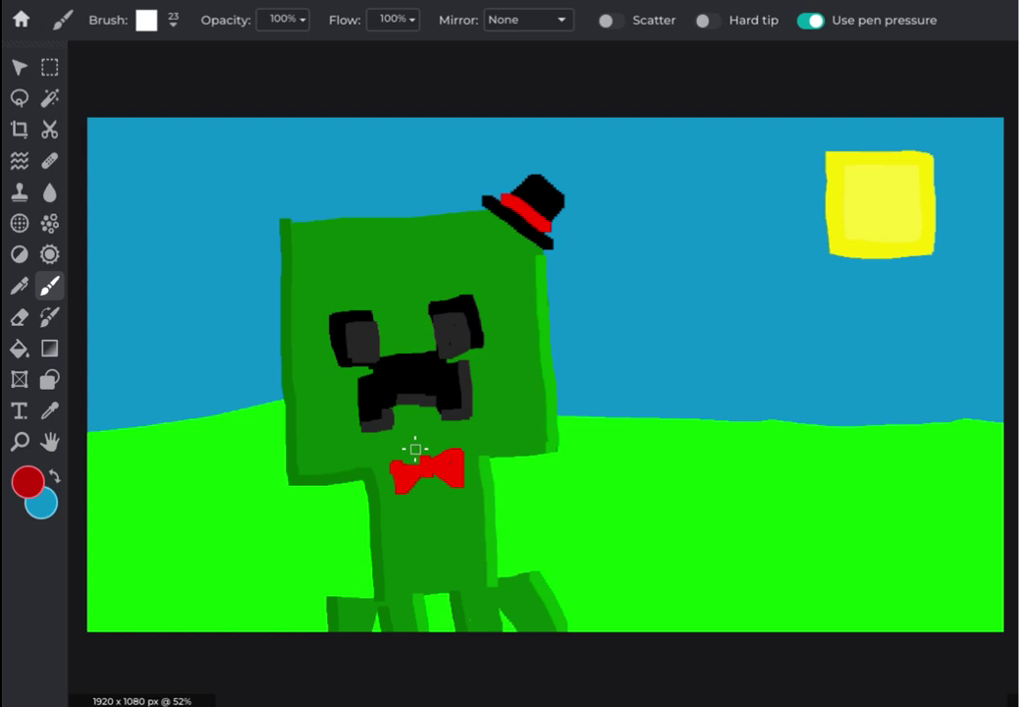
pyautogui.moveTo(398, 463)
pyautogui.mouseDown()
pyautogui.moveTo(395, 482)
pyautogui.moveTo(418, 473)
pyautogui.moveTo(454, 482)
pyautogui.mouseUp()
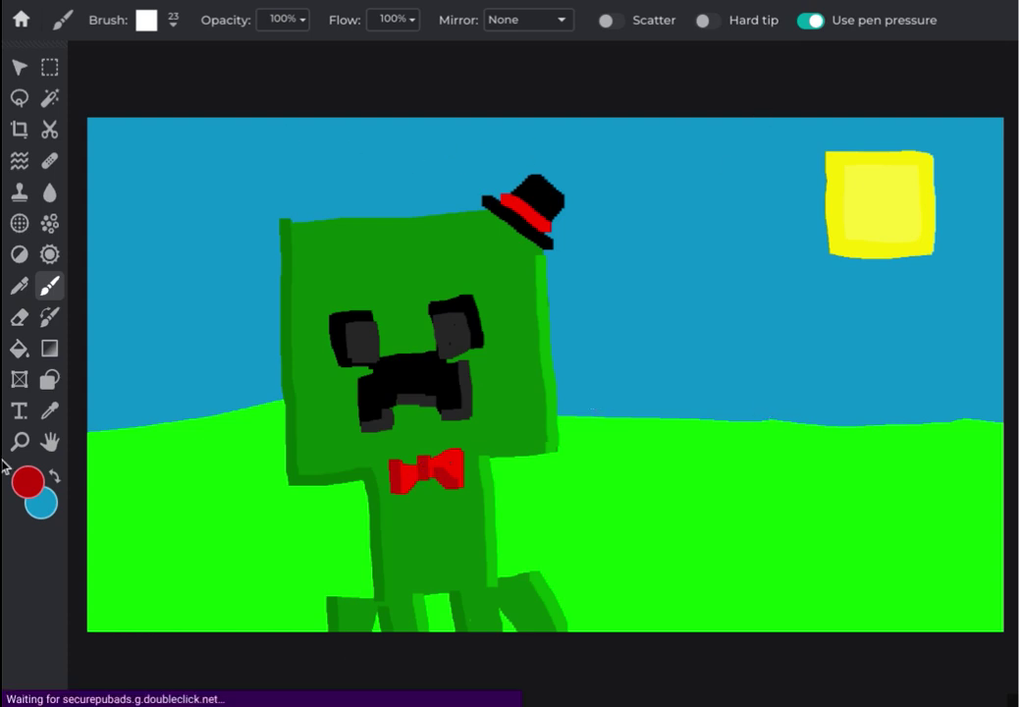
pyautogui.click(18, 410)
pyautogui.click(549, 365)
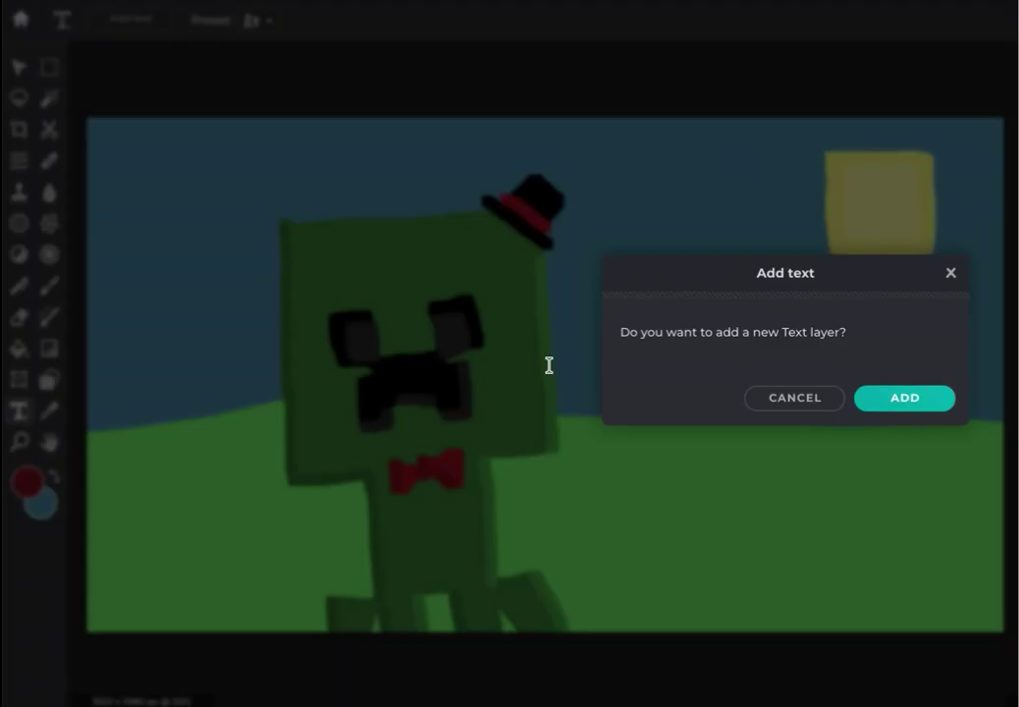
pyautogui.click(872, 398)
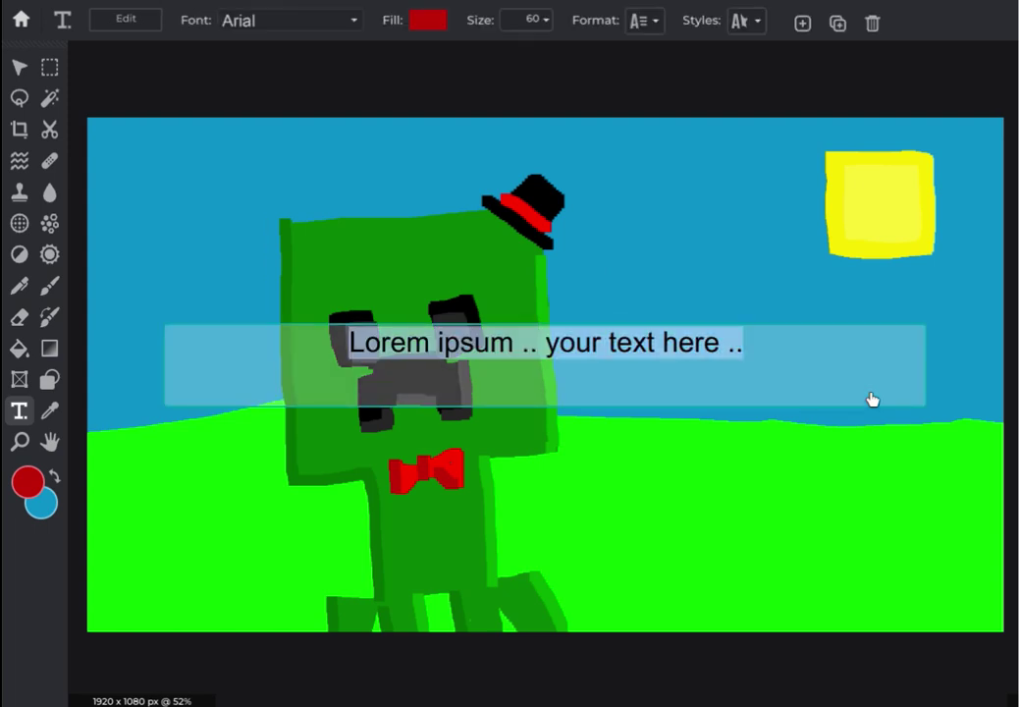
pyautogui.click(789, 460)
pyautogui.hotkey('ctrl', 'x')
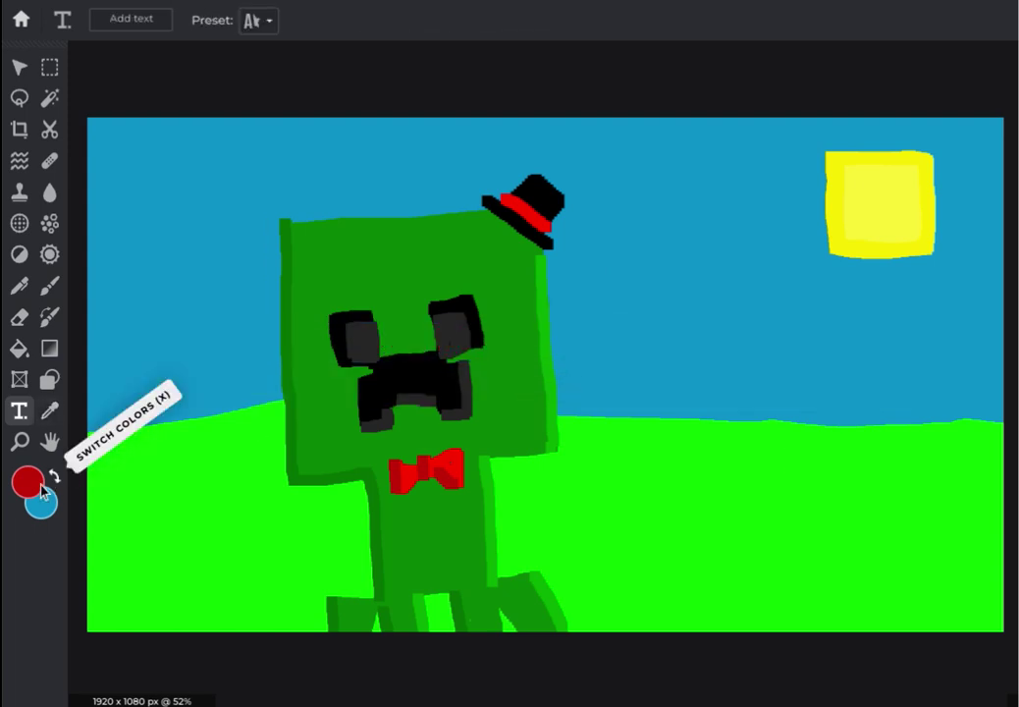
# Set the brush size to 9 px and handwrite "Gentleman" in dark red in the upper-left sky, with "Cree" beneath it.
pyautogui.click(50, 284)
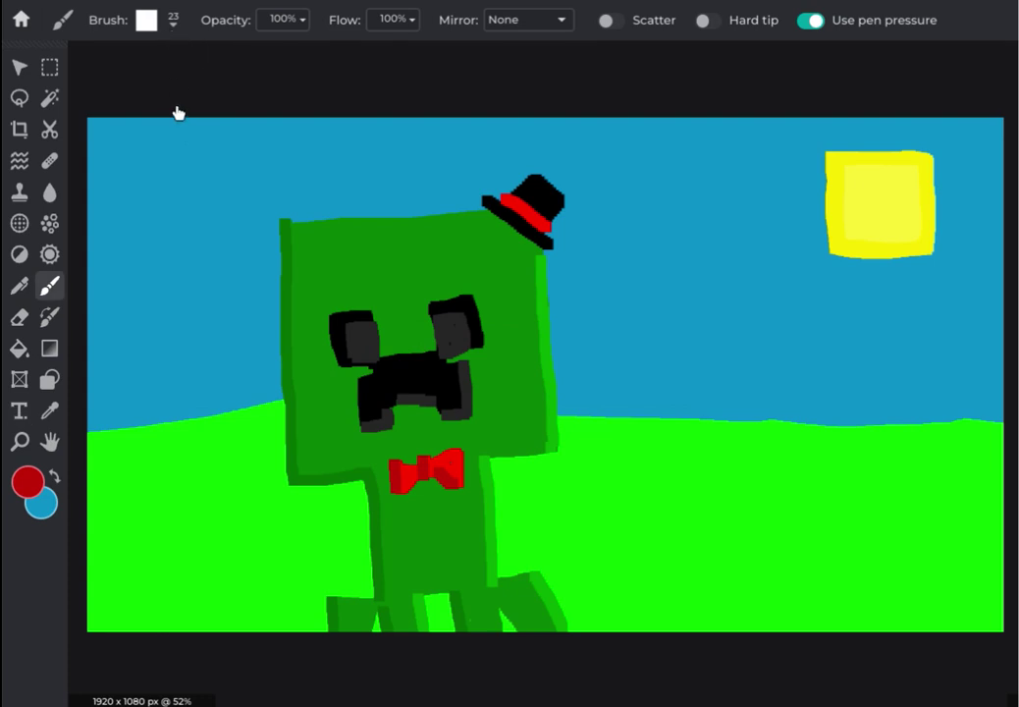
pyautogui.click(146, 20)
pyautogui.moveTo(168, 89); pyautogui.dragTo(159, 87)
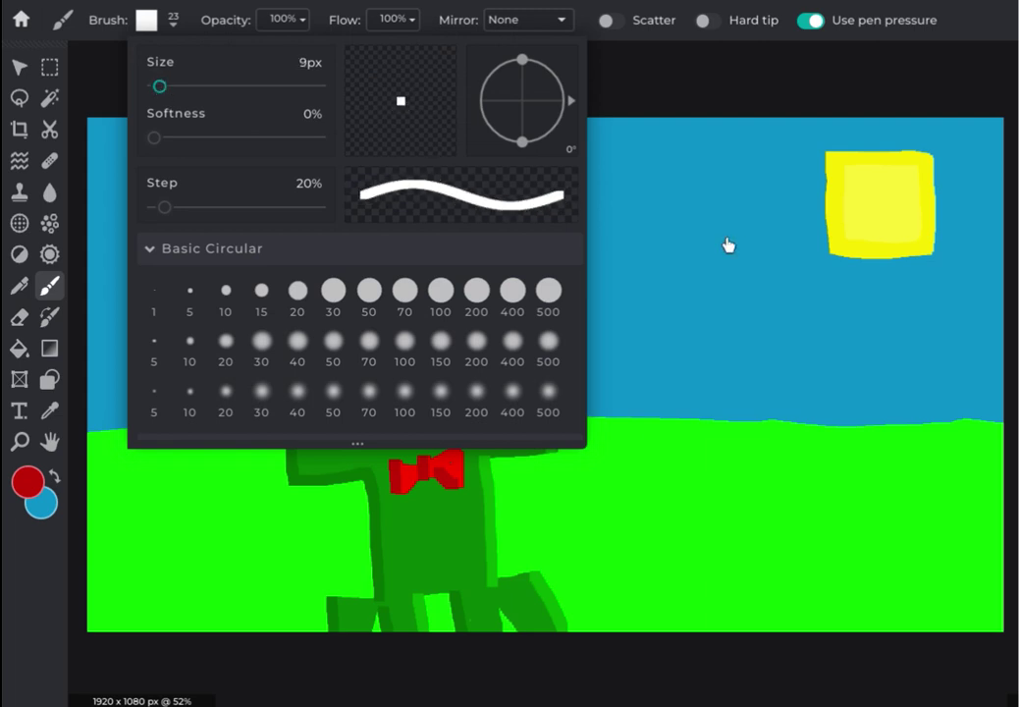
pyautogui.click(728, 245)
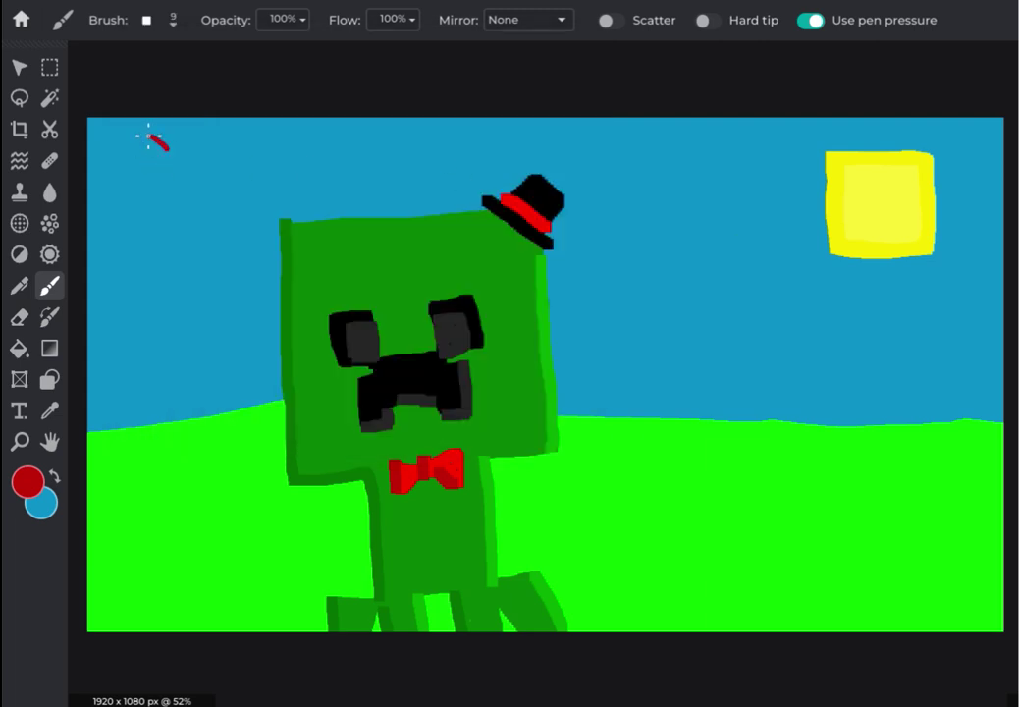
pyautogui.moveTo(138, 160); pyautogui.dragTo(171, 173)
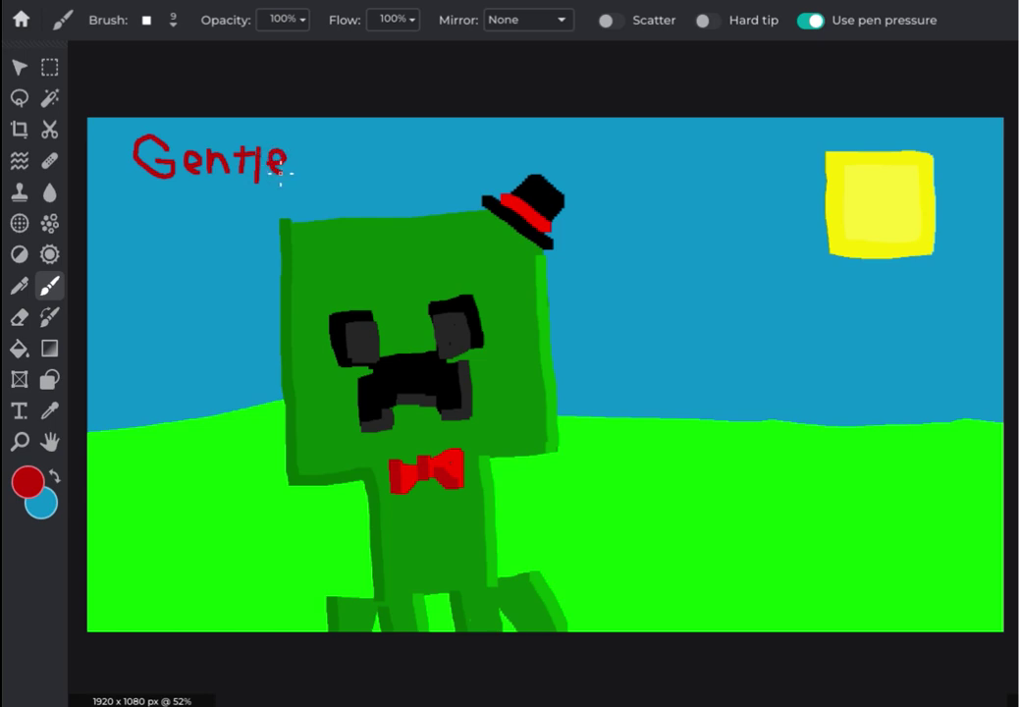
pyautogui.moveTo(302, 152)
pyautogui.mouseDown()
pyautogui.moveTo(321, 161)
pyautogui.moveTo(317, 174)
pyautogui.mouseUp()
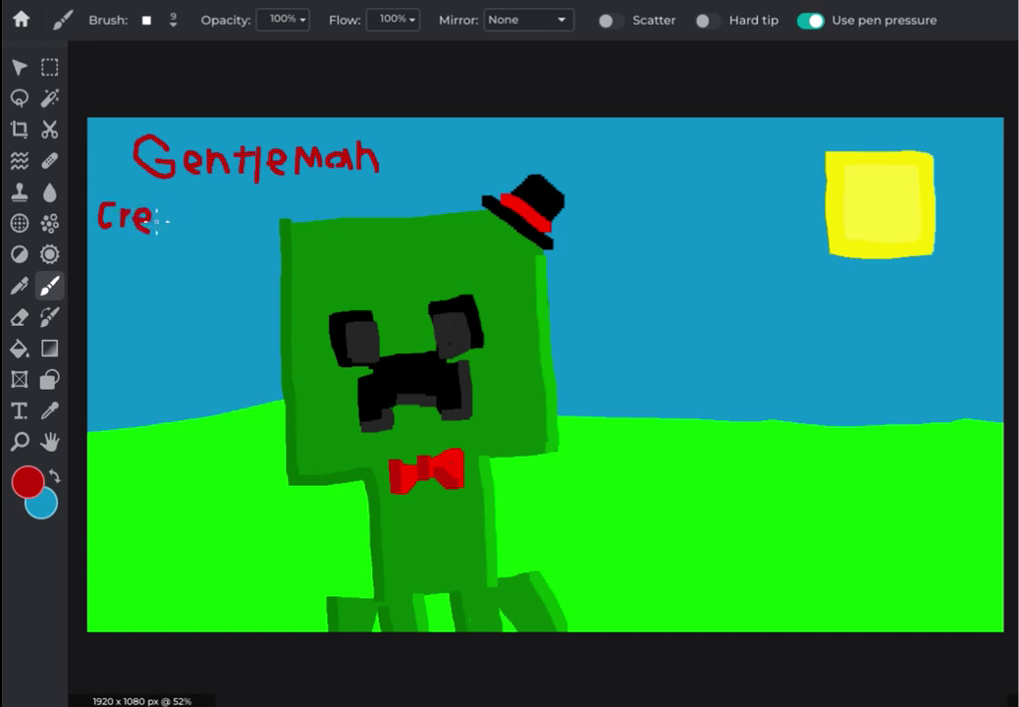
pyautogui.moveTo(165, 222); pyautogui.dragTo(165, 210)
pyautogui.moveTo(208, 224)
pyautogui.mouseDown()
pyautogui.moveTo(198, 238)
pyautogui.moveTo(207, 248)
pyautogui.mouseUp()
pyautogui.rightClick(228, 214)
pyautogui.hotkey('ctrl', 'z')
pyautogui.hotkey('ctrl', 'z')
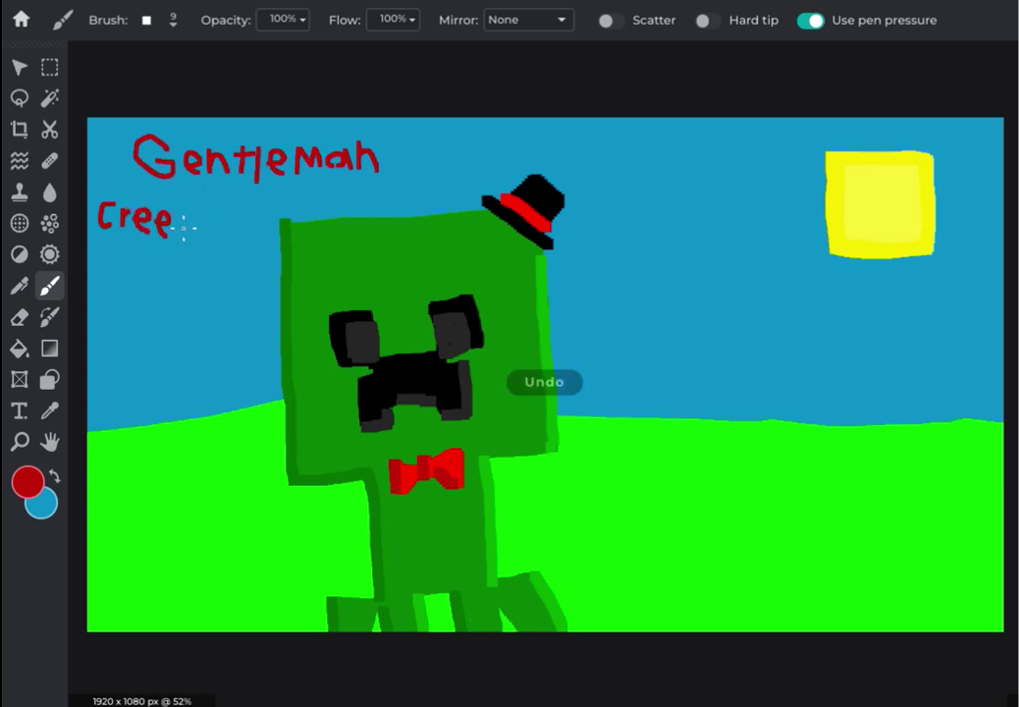
# Handwrite "per" to complete the word "Creeper" and draw a small smiley face beneath it.
pyautogui.moveTo(181, 228); pyautogui.dragTo(197, 221)
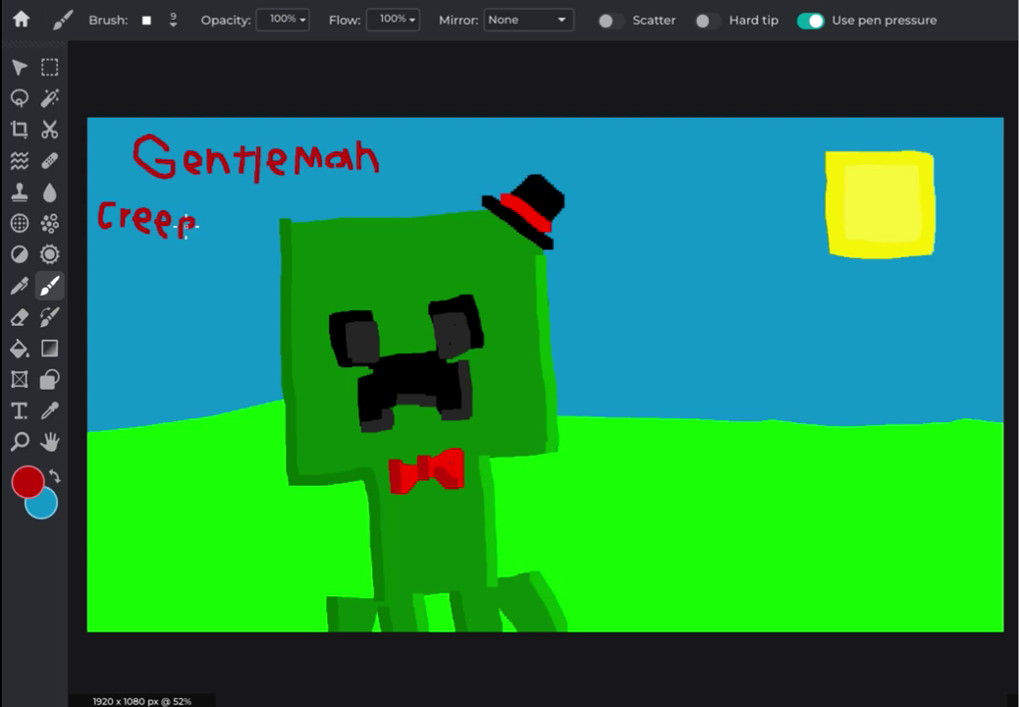
pyautogui.moveTo(206, 228); pyautogui.dragTo(200, 235)
pyautogui.moveTo(216, 224); pyautogui.dragTo(218, 229)
pyautogui.moveTo(146, 279); pyautogui.dragTo(177, 277)
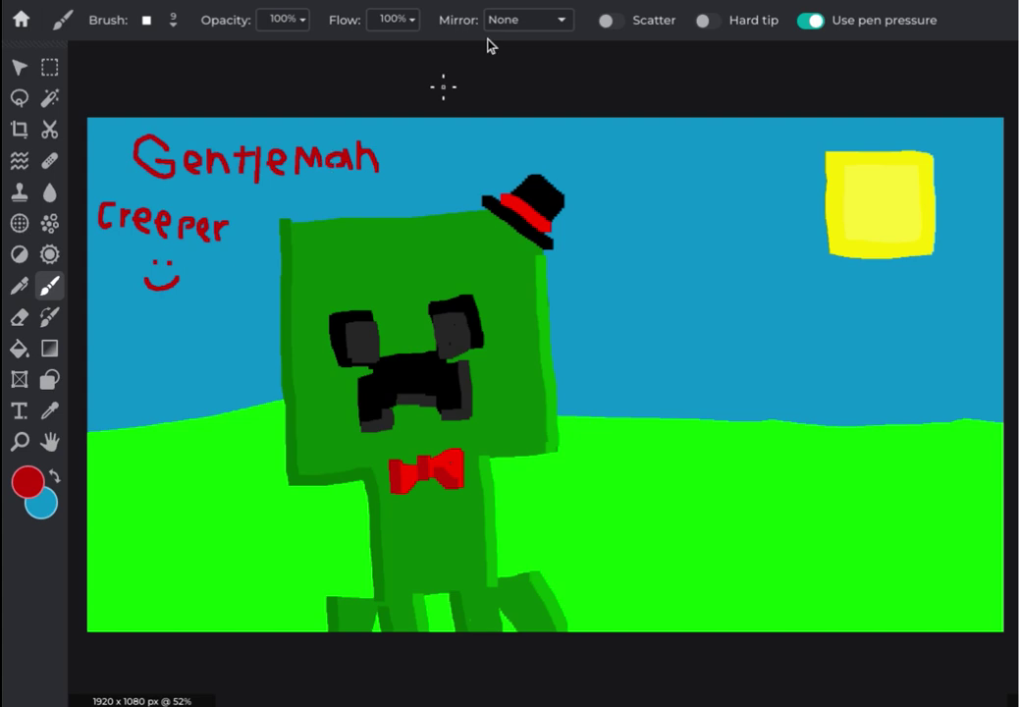
# Add a text layer reading "Make sure to like and subscribe!" across the middle of the picture.
pyautogui.click(18, 410)
pyautogui.click(657, 503)
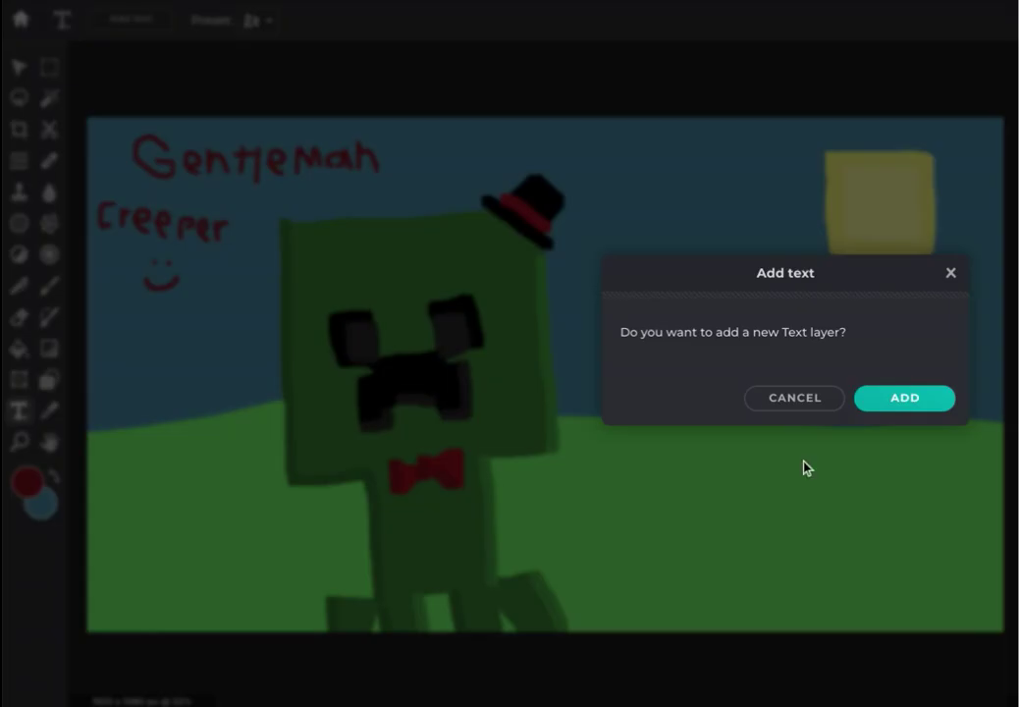
pyautogui.click(914, 403)
pyautogui.write('Nake')
pyautogui.press('BackSpace')
pyautogui.press('BackSpace')
pyautogui.press('BackSpace')
pyautogui.press('BackSpace')
pyautogui.press('BackSpace')
pyautogui.write('Make sure to like and subscribe!')
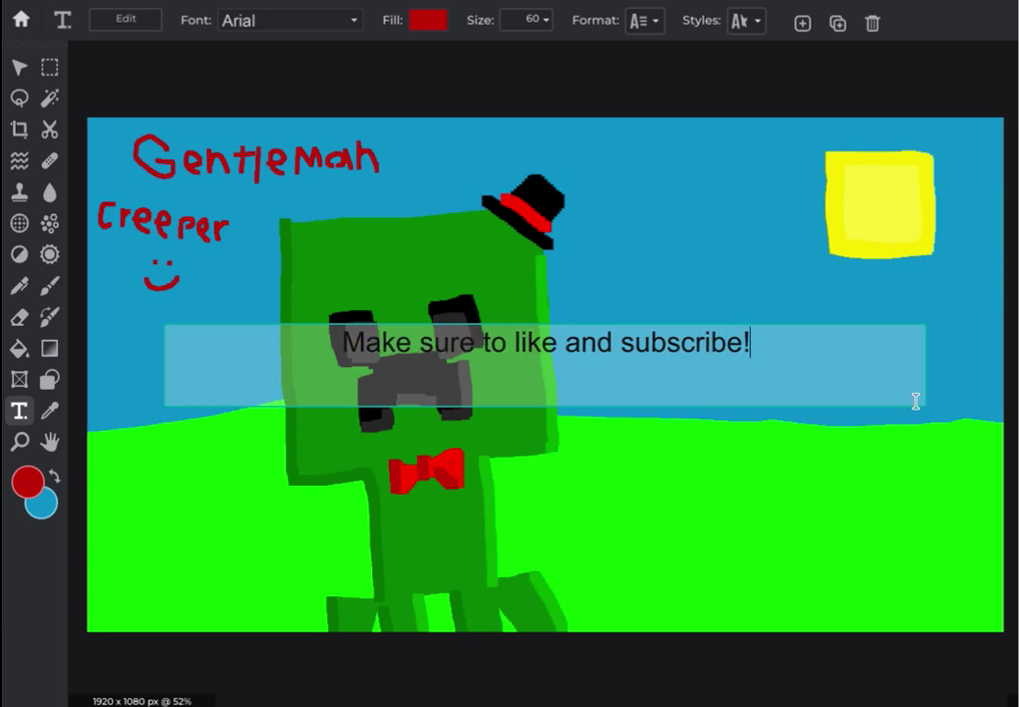
pyautogui.click(900, 538)
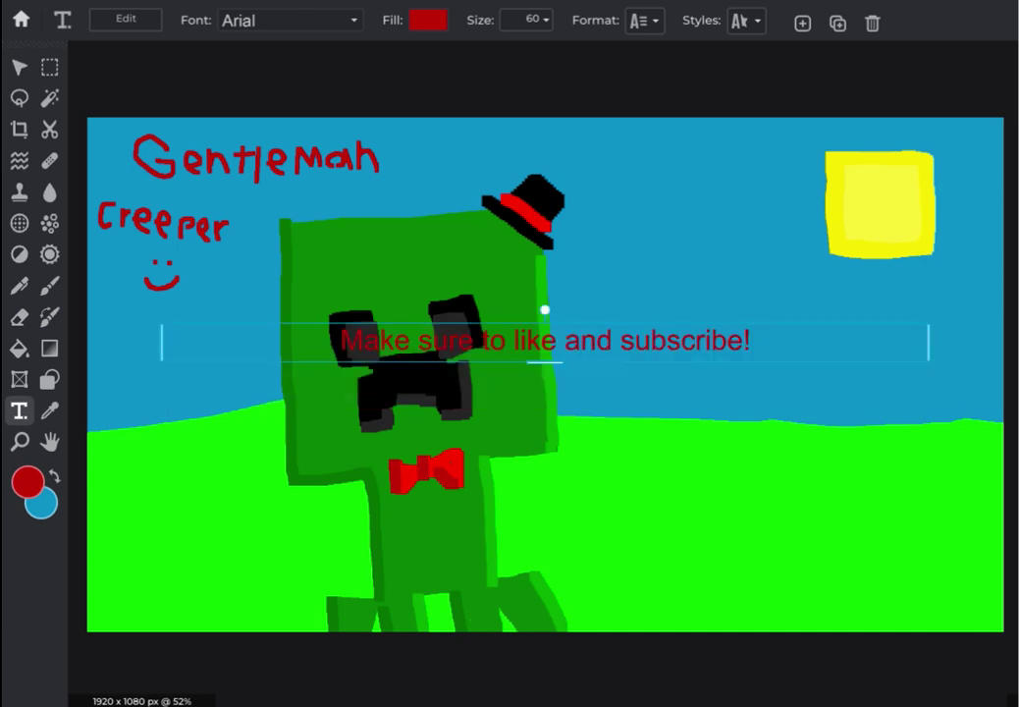